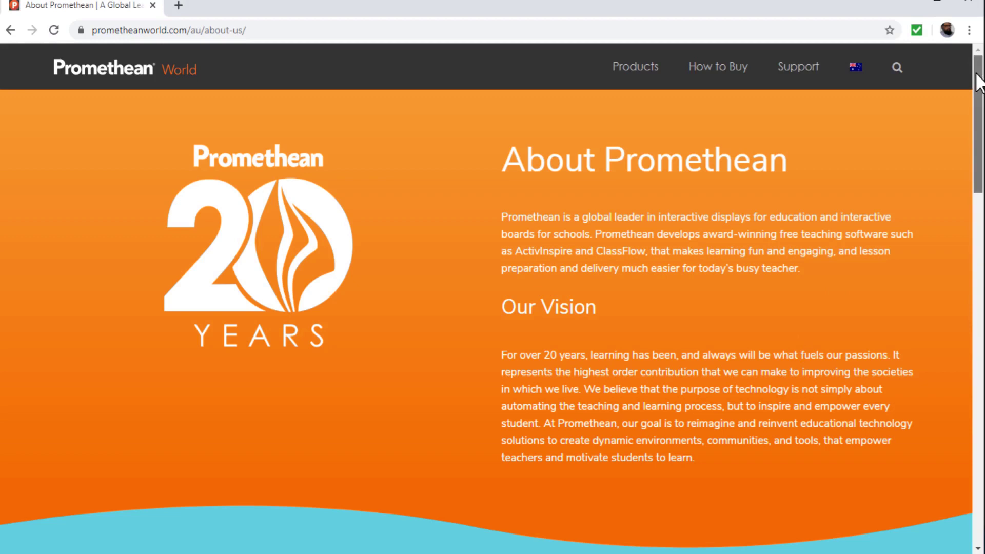
Scroll through the About Promethean page and go on to the ClassFlow homepage.
{"action": "left_click_drag", "start_coordinate": [980, 81], "coordinate": [975, 202]}
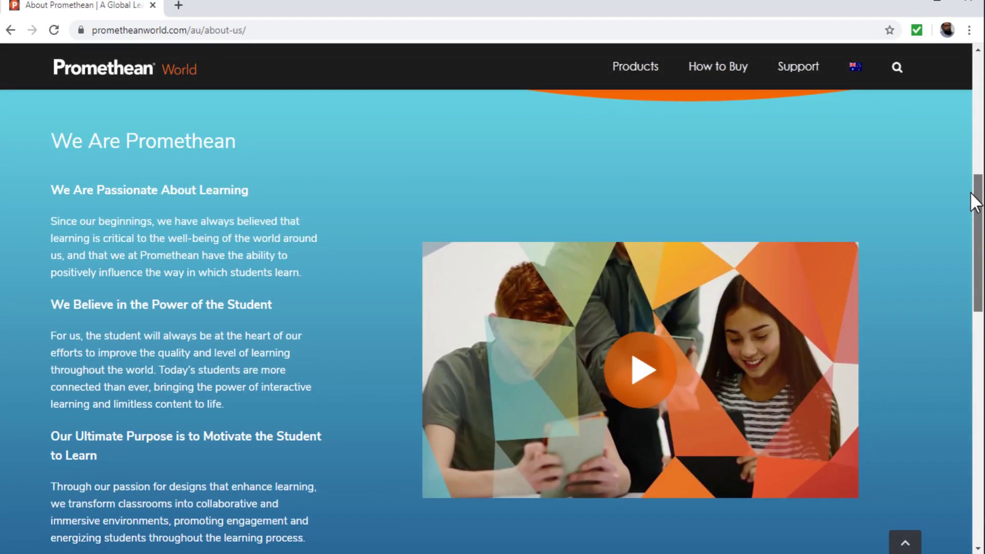
{"action": "left_click_drag", "start_coordinate": [975, 203], "coordinate": [947, 369]}
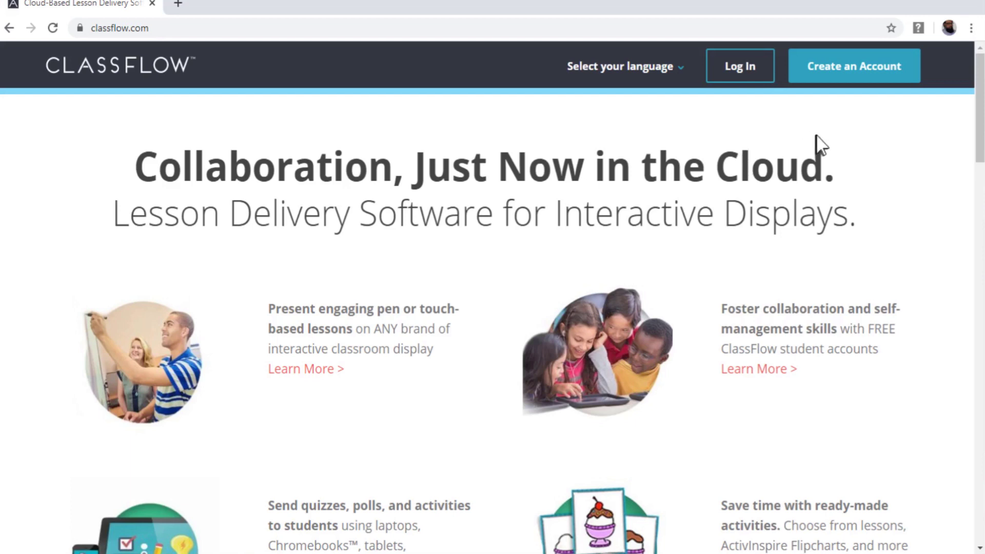
Log in to the ClassFlow account from the homepage.
{"action": "left_click", "coordinate": [741, 77]}
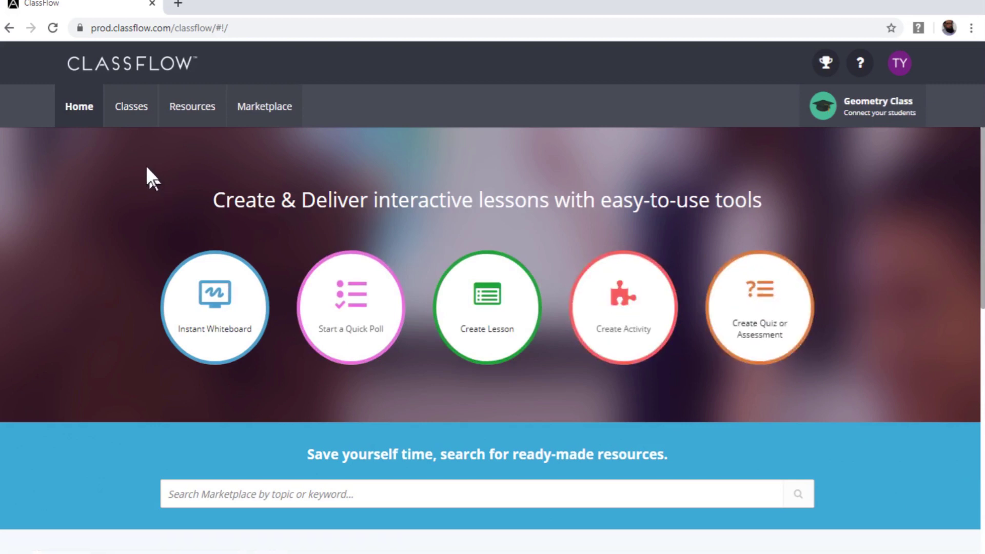
Open Geometry Class under Classes, scroll its feed, and close a post's options unchanged.
{"action": "left_click", "coordinate": [130, 110]}
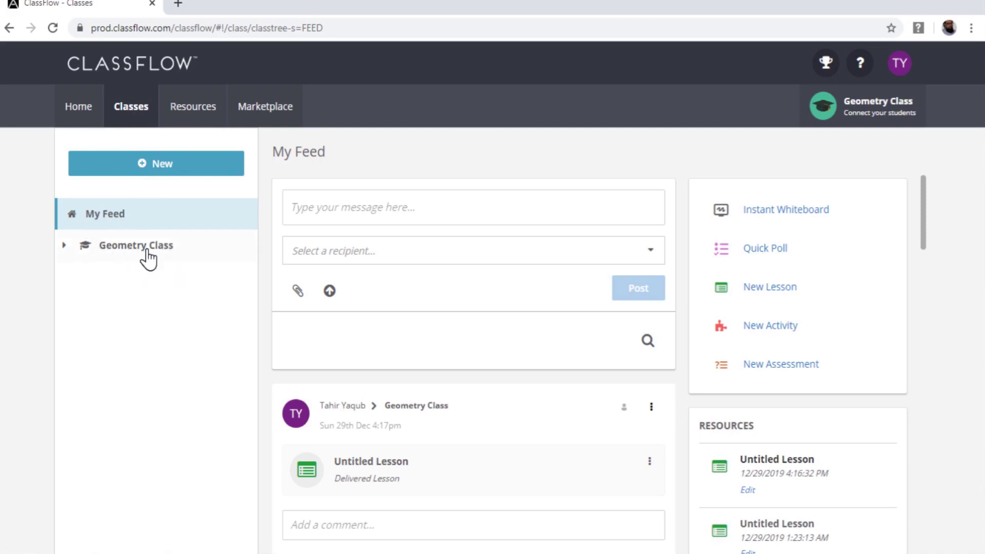
{"action": "left_click", "coordinate": [115, 246]}
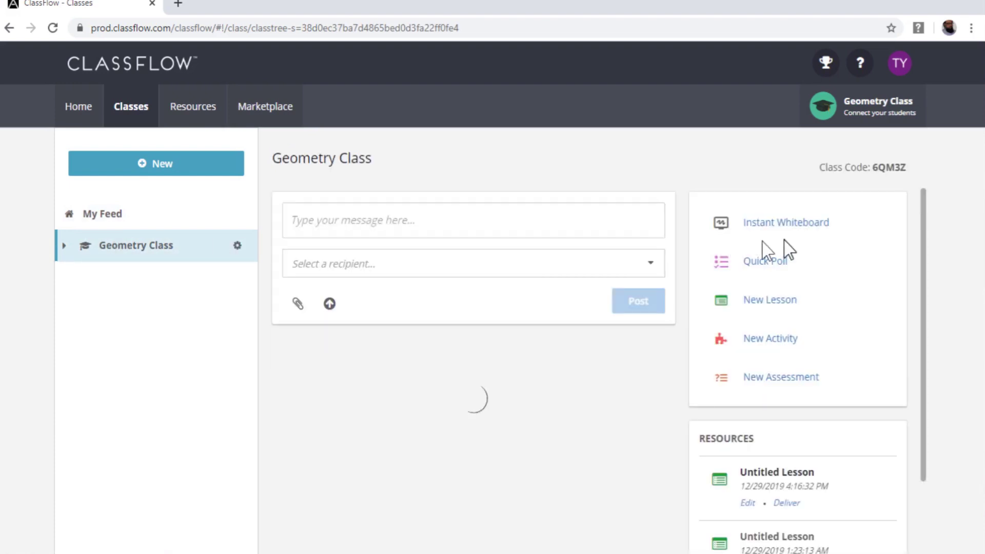
{"action": "scroll", "coordinate": [445, 342], "scroll_direction": "down", "scroll_amount": 2}
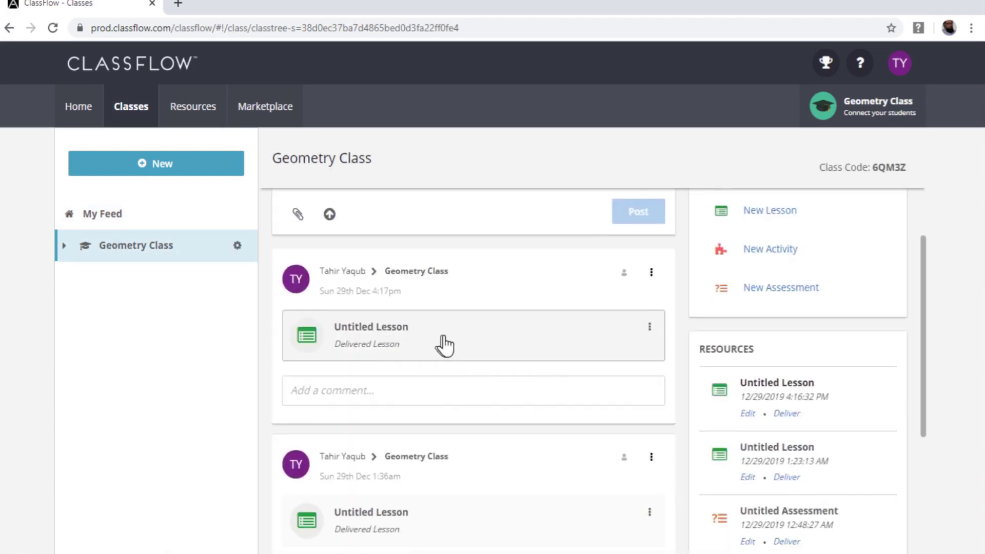
{"action": "left_click", "coordinate": [651, 273]}
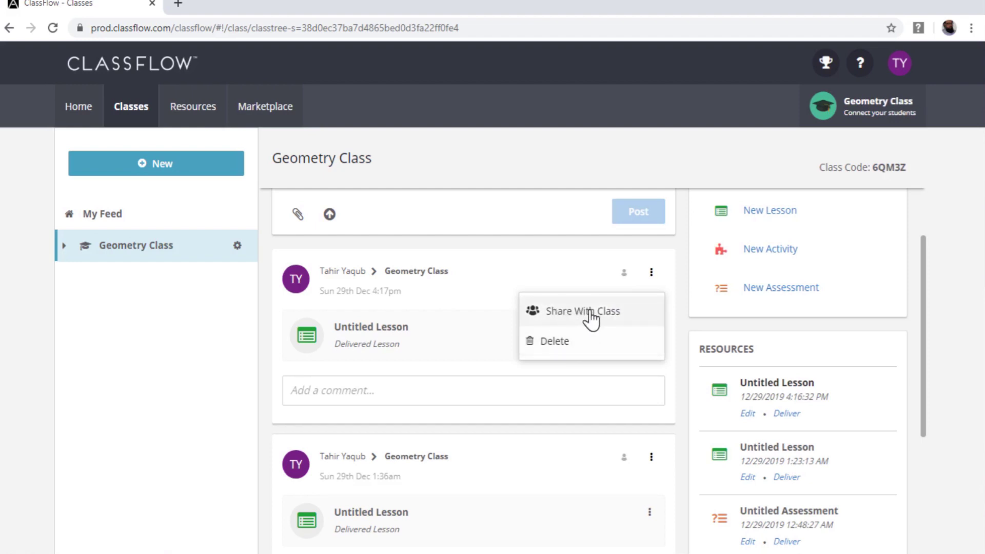
{"action": "left_click", "coordinate": [593, 257]}
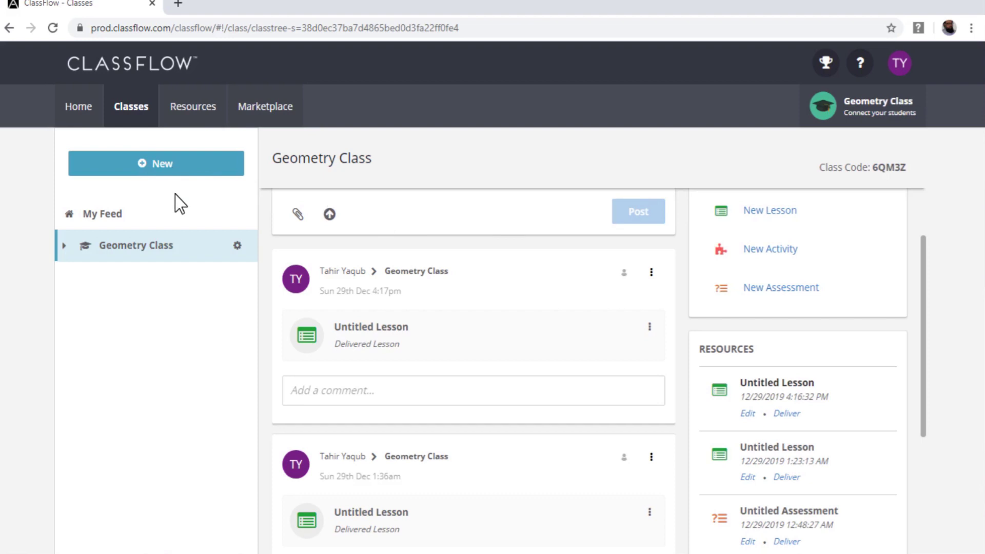
Start a new class with New > Add a Class and bring the name fields into view.
{"action": "left_click", "coordinate": [159, 169]}
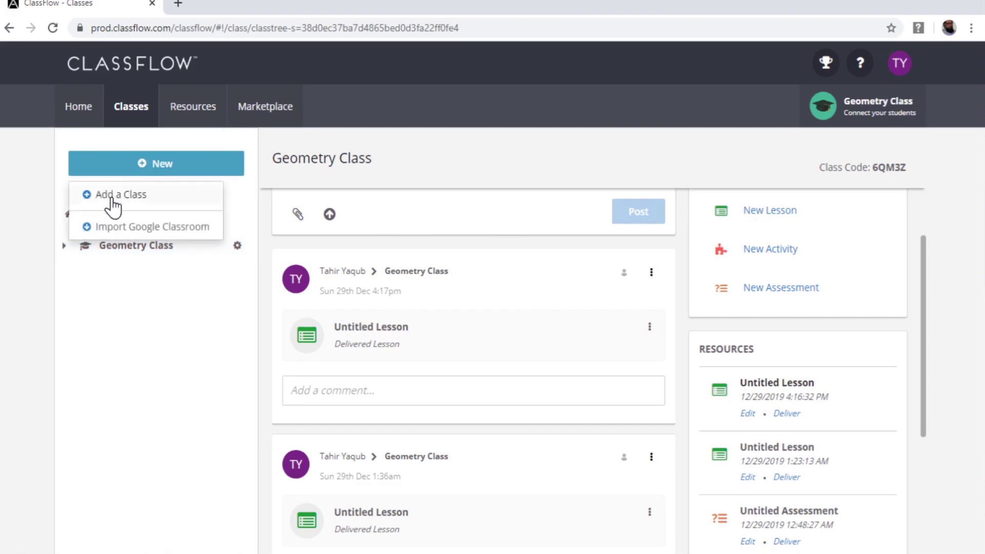
{"action": "left_click", "coordinate": [110, 205]}
{"action": "left_click_drag", "start_coordinate": [927, 307], "coordinate": [928, 345]}
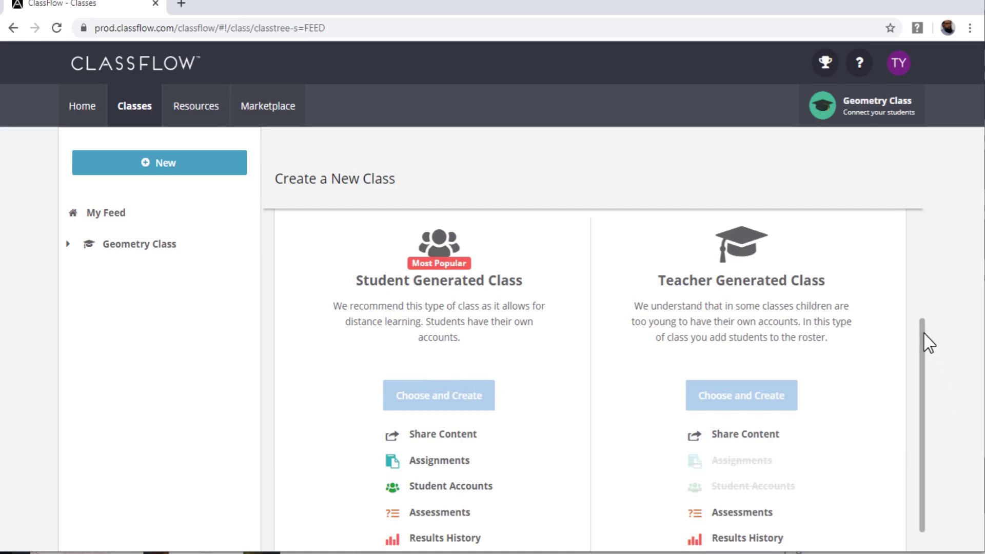
{"action": "scroll", "coordinate": [928, 341], "scroll_direction": "down", "scroll_amount": 1}
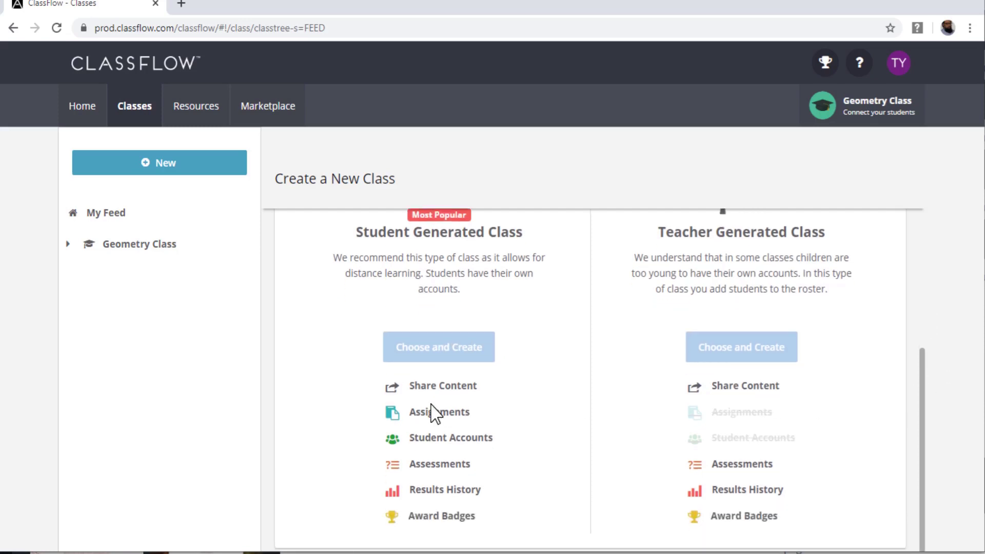
{"action": "scroll", "coordinate": [912, 303], "scroll_direction": "up", "scroll_amount": 4}
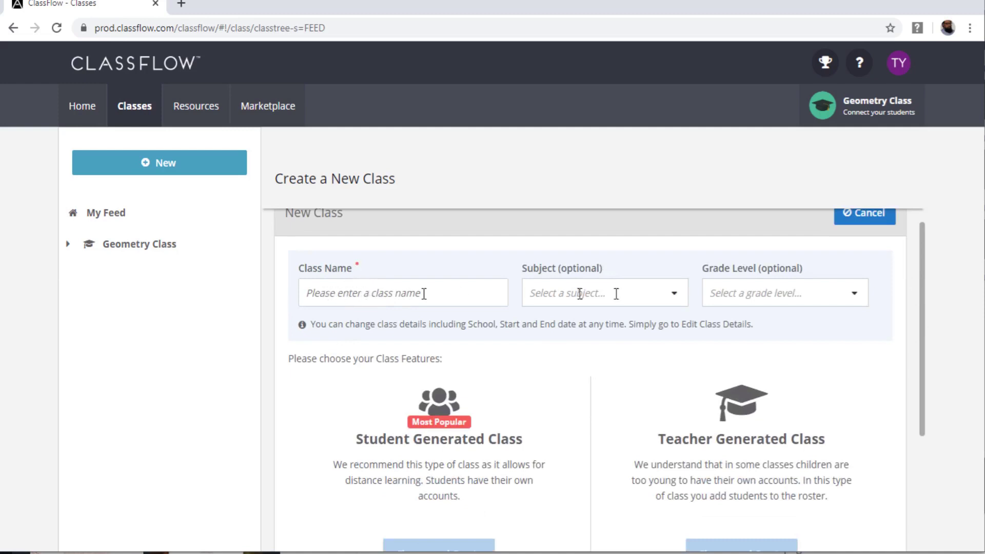
{"action": "scroll", "coordinate": [931, 287], "scroll_direction": "down", "scroll_amount": 1}
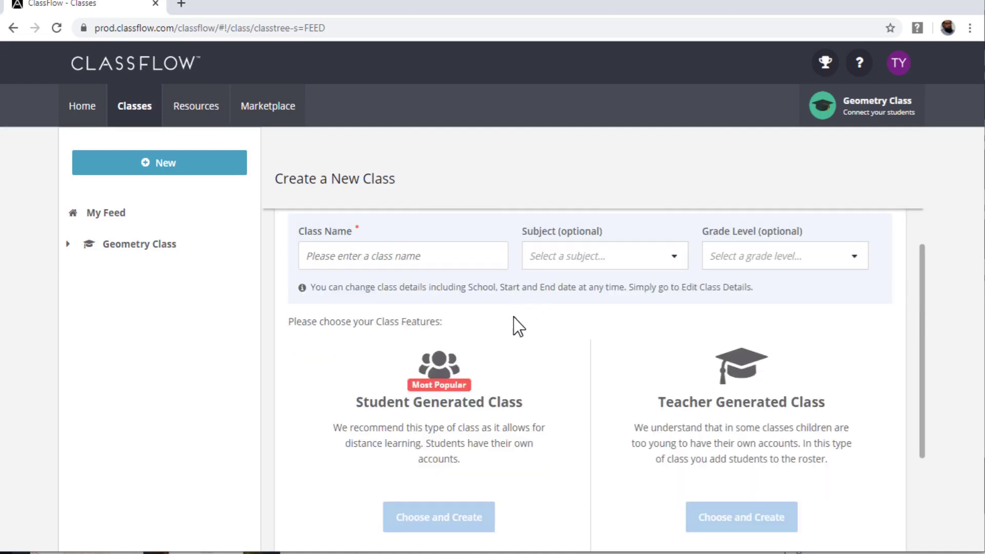
Create the student-generated class 'Algebra' with subject Mathematics and grade level 9.
{"action": "left_click", "coordinate": [331, 258]}
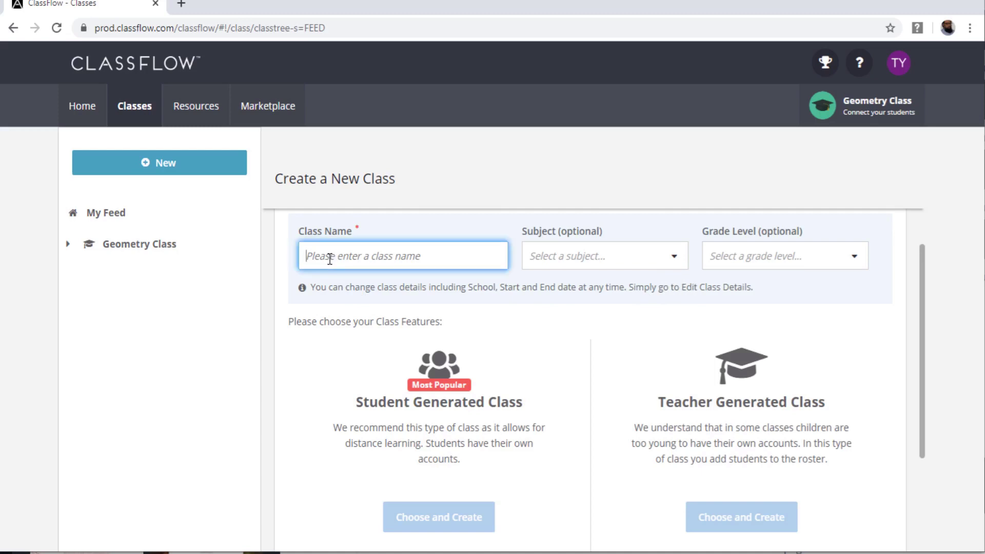
{"action": "type", "text": "Algebra"}
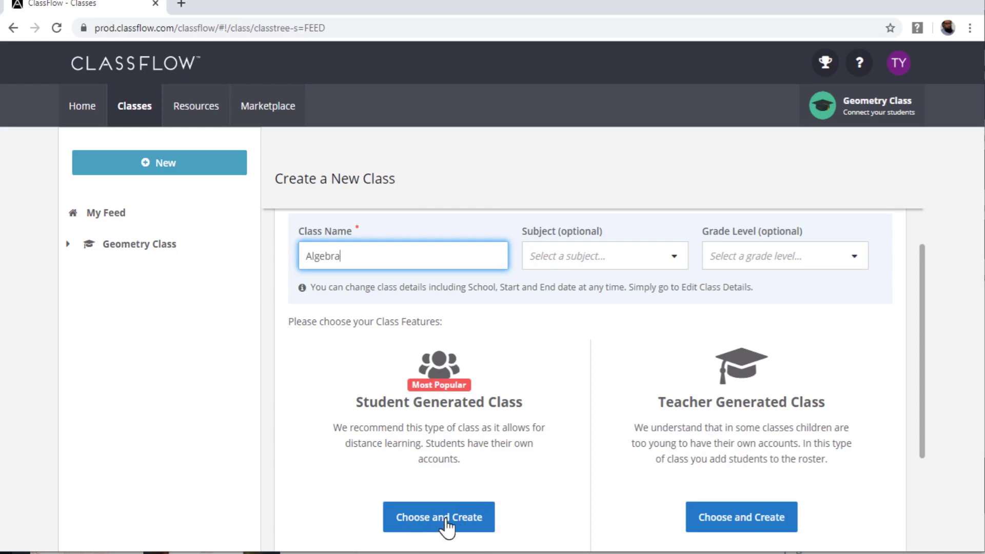
{"action": "left_click", "coordinate": [672, 258]}
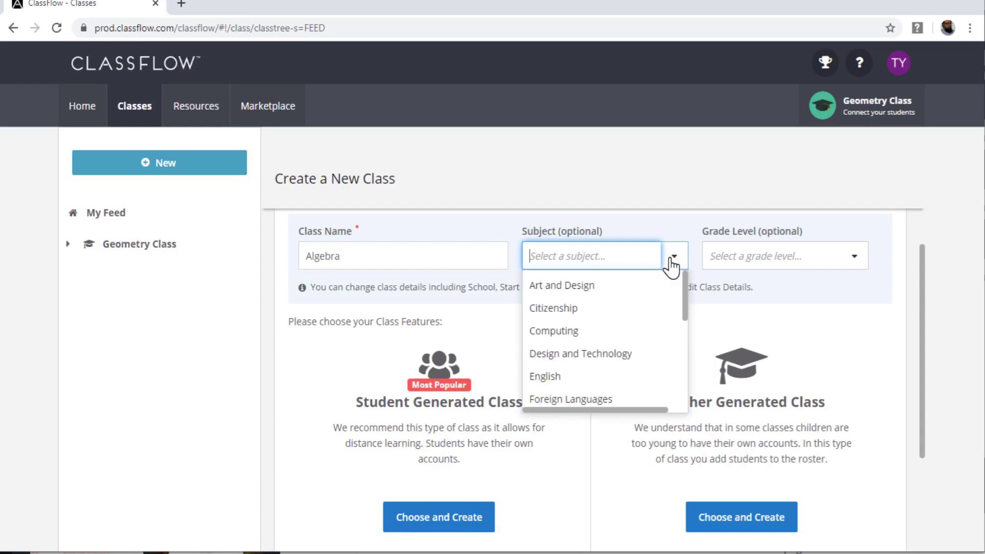
{"action": "left_click_drag", "start_coordinate": [686, 306], "coordinate": [682, 340]}
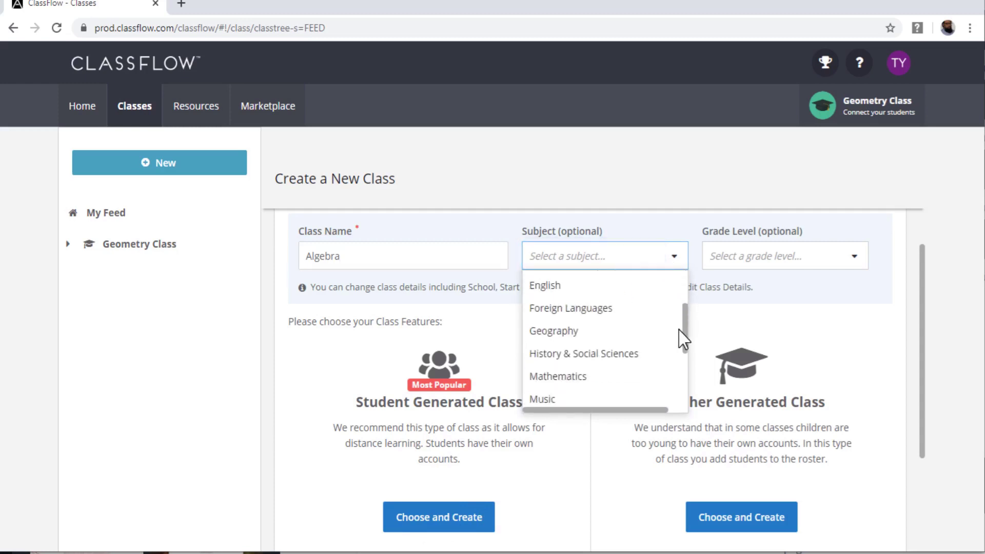
{"action": "left_click", "coordinate": [579, 382]}
{"action": "left_click", "coordinate": [731, 255]}
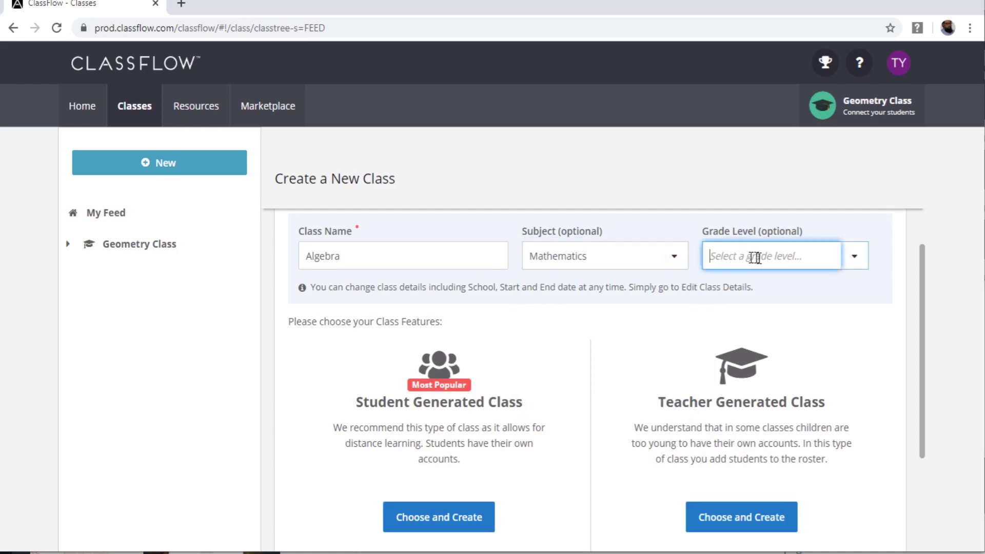
{"action": "left_click", "coordinate": [853, 259]}
{"action": "left_click_drag", "start_coordinate": [866, 307], "coordinate": [867, 368]}
{"action": "left_click", "coordinate": [710, 358]}
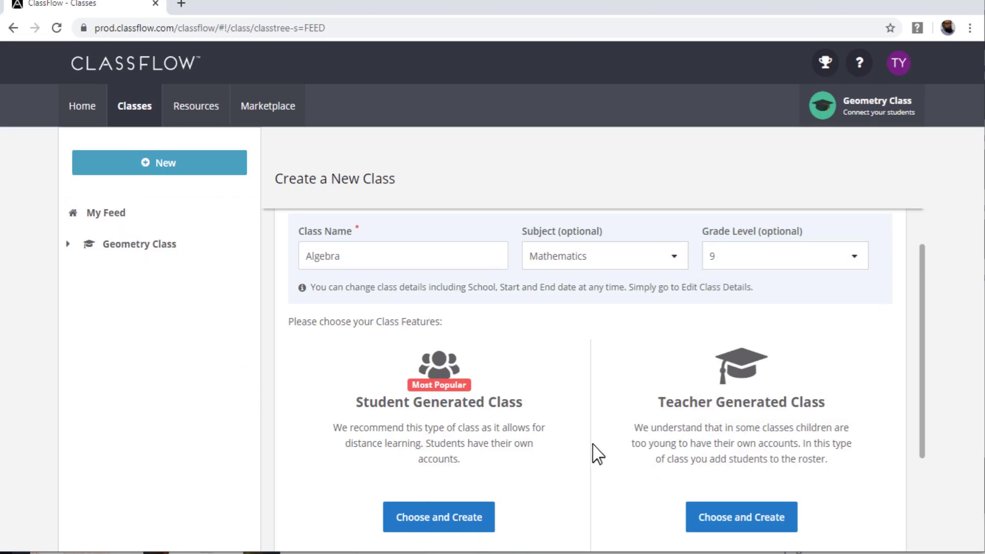
{"action": "left_click", "coordinate": [451, 534]}
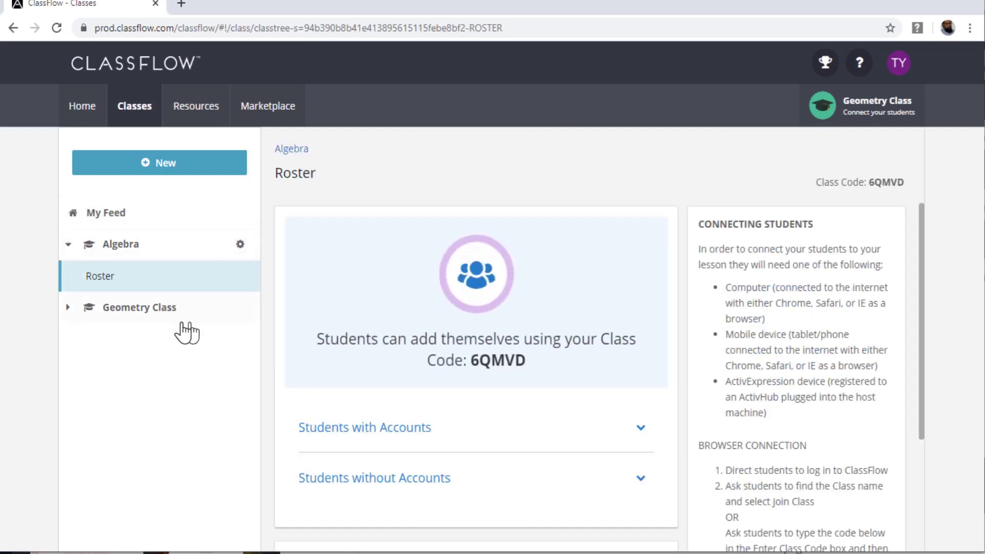
Return to Geometry Class and scroll down to its Untitled Lesson.
{"action": "left_click", "coordinate": [154, 315]}
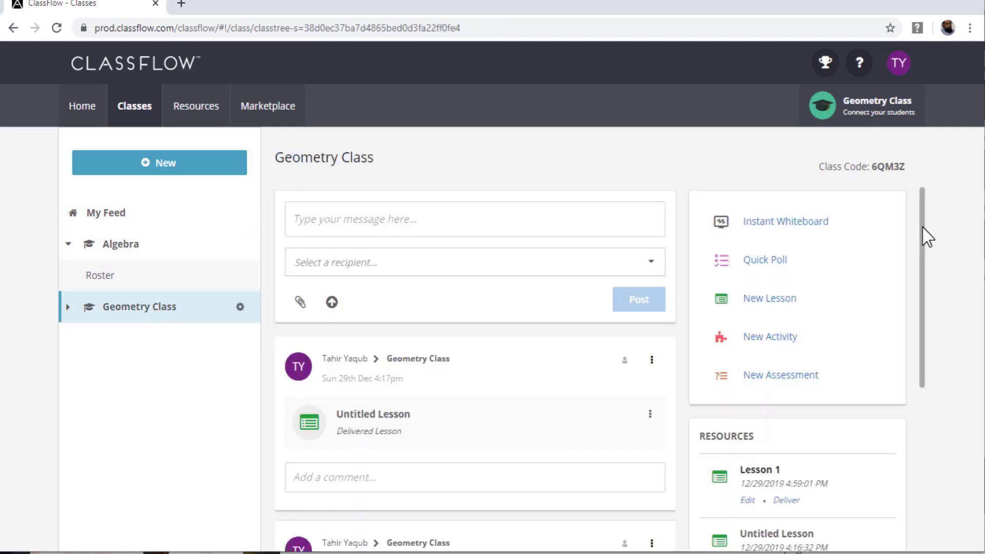
{"action": "scroll", "coordinate": [862, 235], "scroll_direction": "down", "scroll_amount": 2}
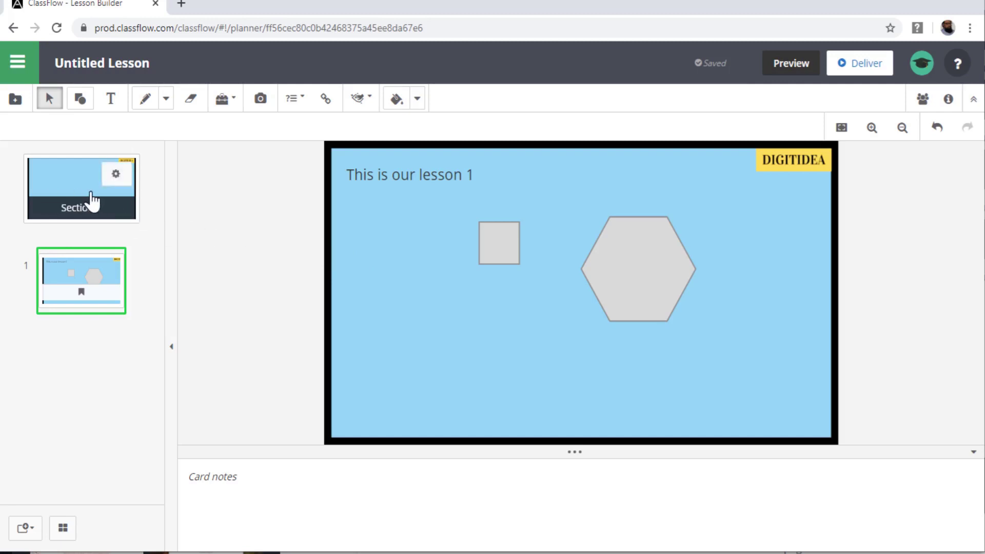
Open the gear options menu on lesson card 1's thumbnail.
{"action": "mouse_move", "coordinate": [98, 300]}
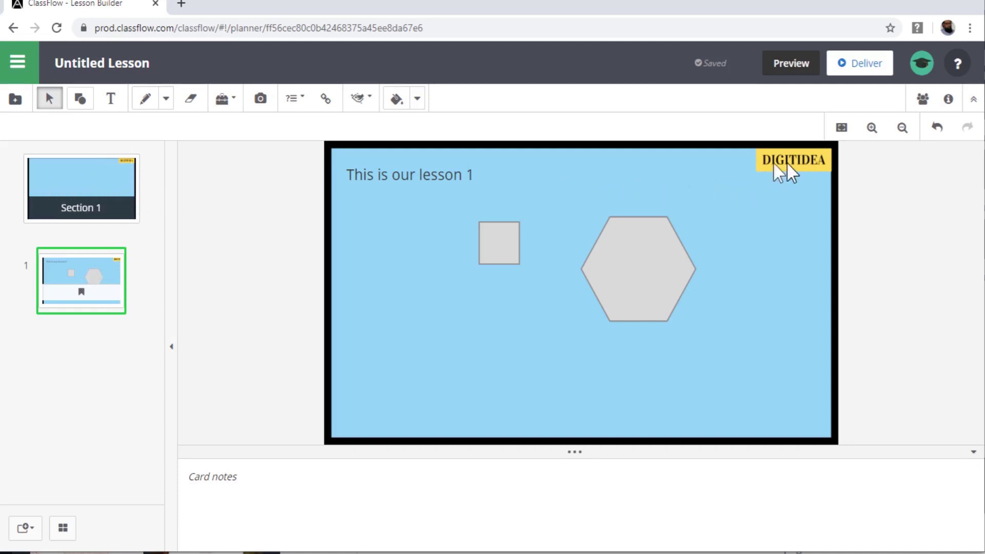
{"action": "mouse_move", "coordinate": [77, 201]}
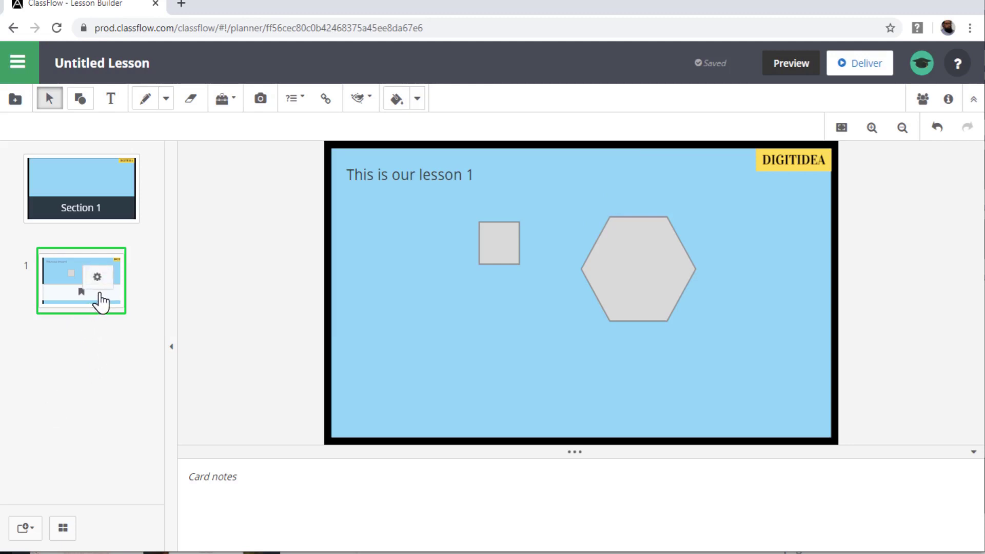
{"action": "left_click", "coordinate": [100, 288]}
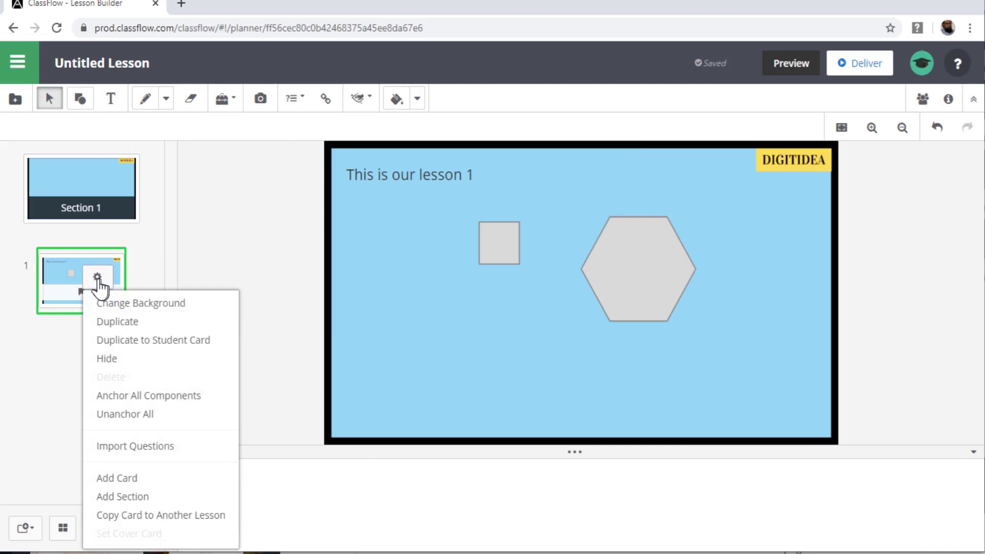
Add a blank card 2 after card 1, then view and dismiss its options menu.
{"action": "left_click", "coordinate": [117, 478]}
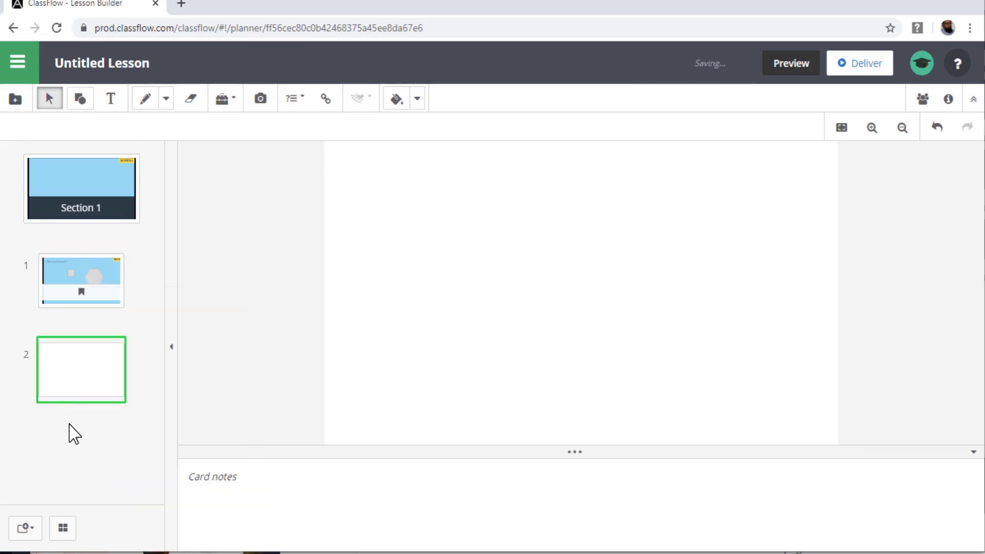
{"action": "mouse_move", "coordinate": [104, 381]}
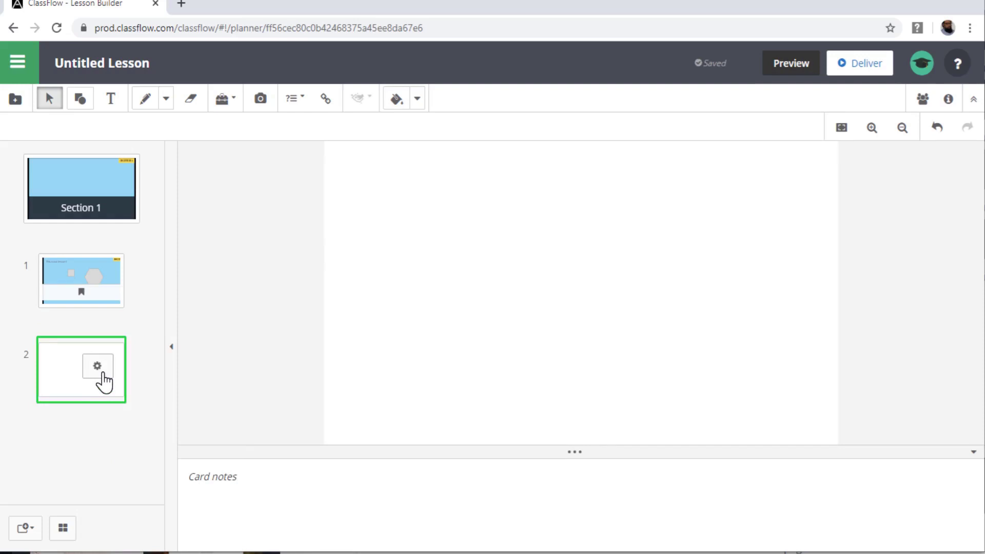
{"action": "left_click", "coordinate": [98, 366]}
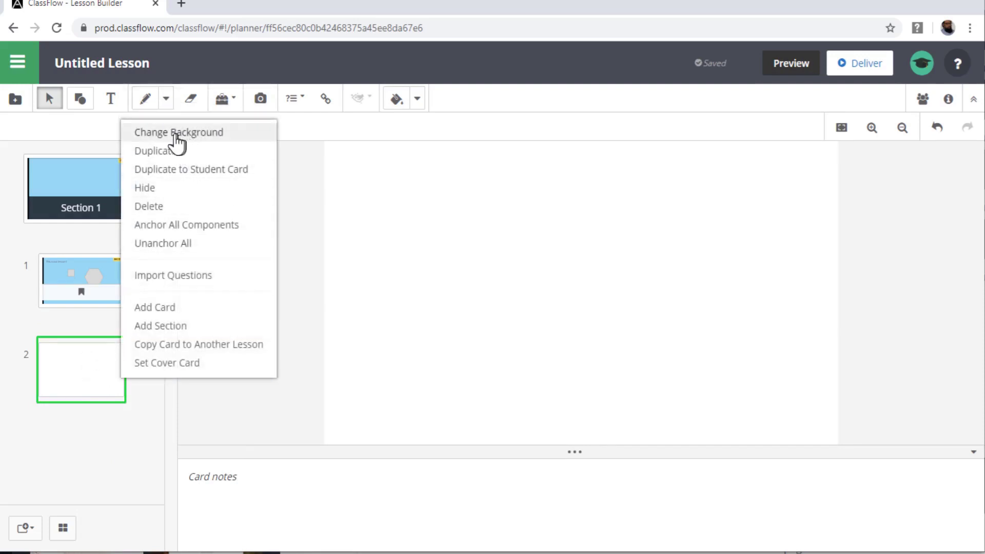
{"action": "mouse_move", "coordinate": [60, 185]}
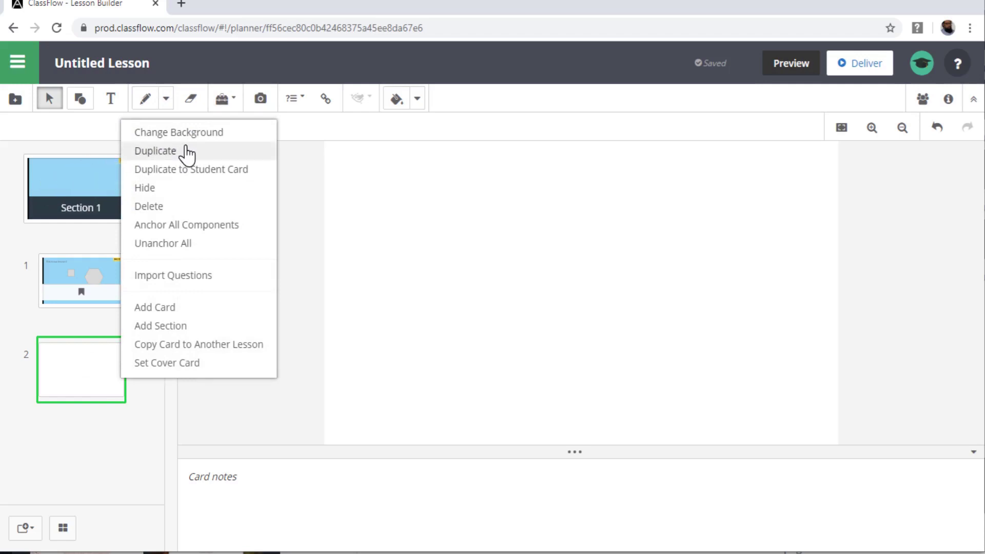
{"action": "mouse_move", "coordinate": [103, 401]}
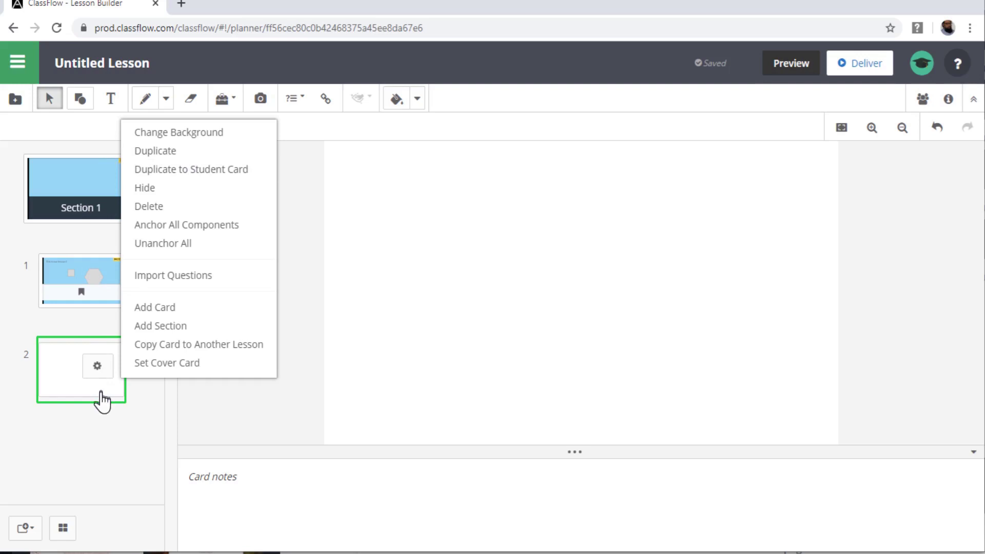
{"action": "left_click", "coordinate": [479, 183]}
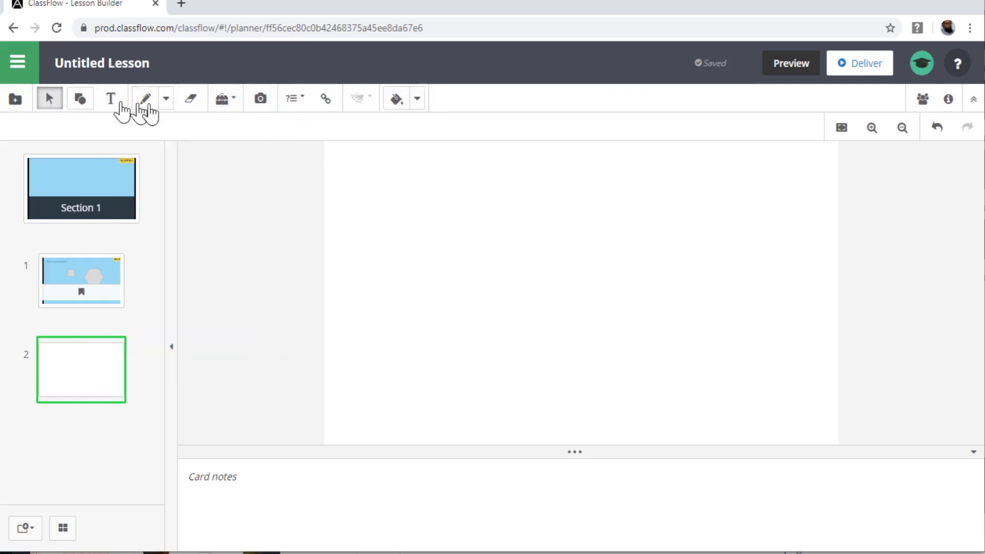
Add a text box reading 'This is a sample text' to card 2.
{"action": "left_click", "coordinate": [111, 100]}
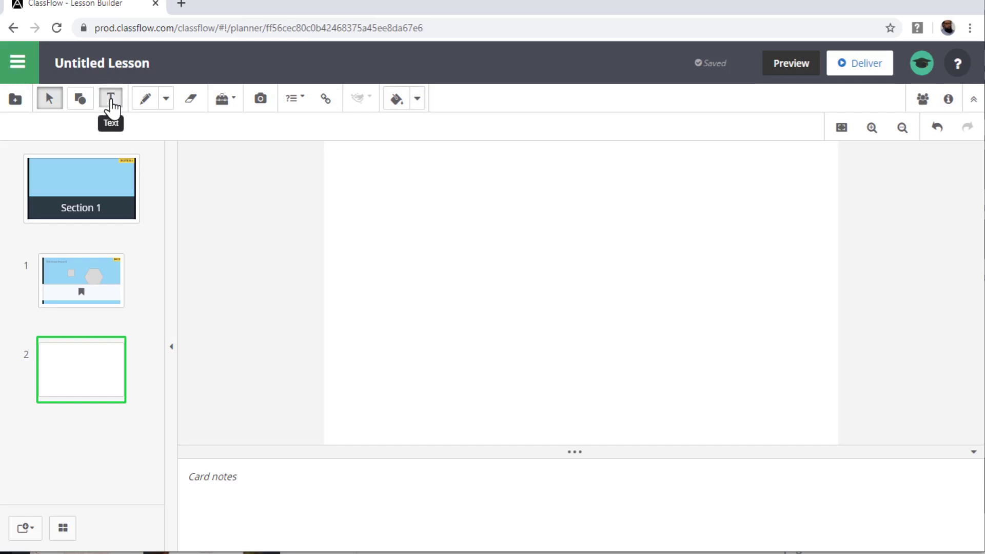
{"action": "left_click", "coordinate": [359, 169]}
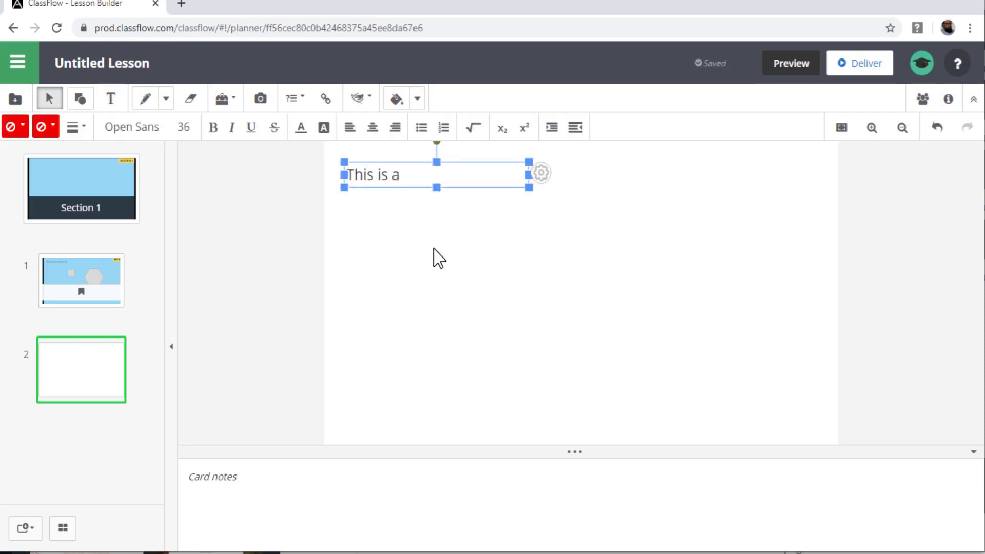
{"action": "type", "text": "This is a sample text"}
{"action": "left_click", "coordinate": [433, 249]}
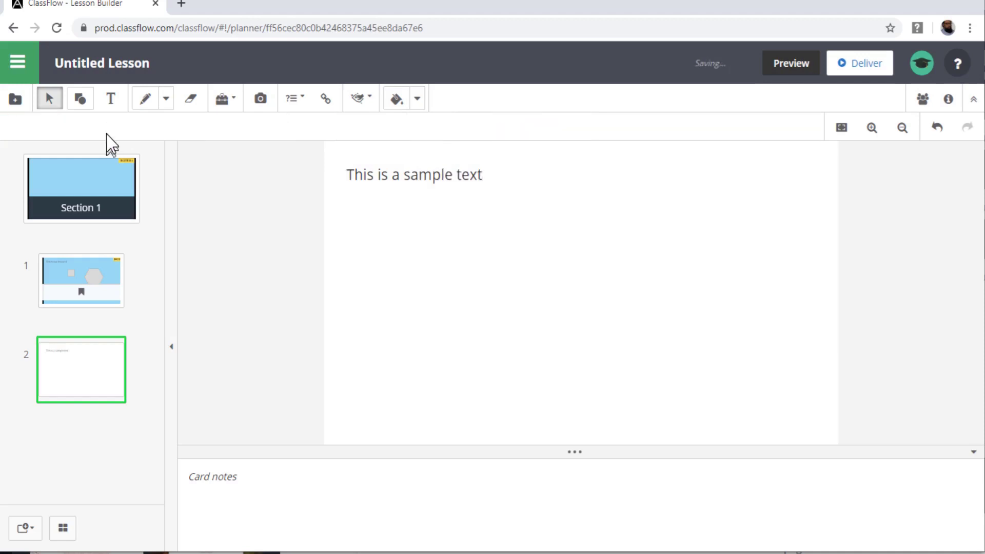
Insert a grey rounded rectangle, enlarge it to about 259x195, and send it backwards.
{"action": "left_click", "coordinate": [78, 102]}
{"action": "left_click", "coordinate": [89, 180]}
{"action": "left_click", "coordinate": [585, 216]}
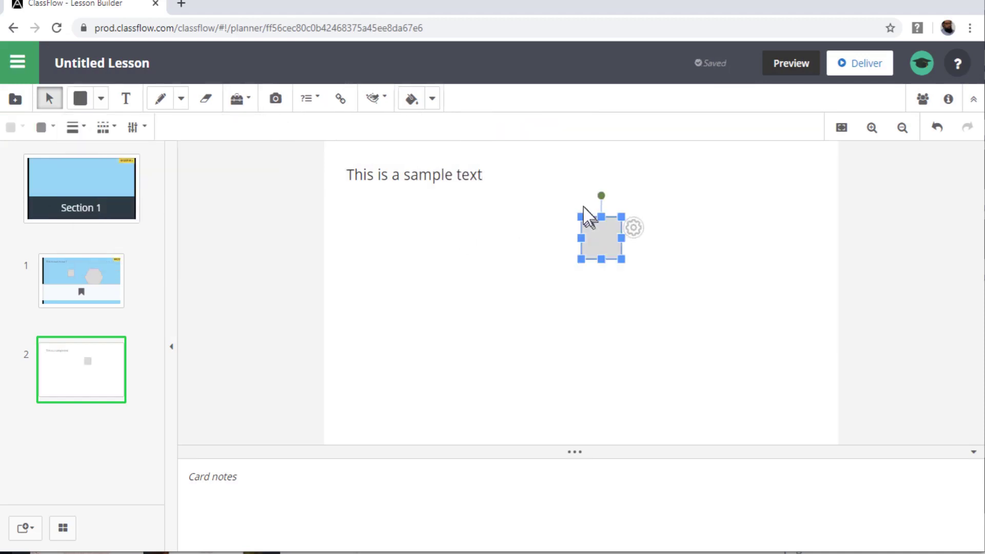
{"action": "left_click_drag", "start_coordinate": [620, 261], "coordinate": [716, 319]}
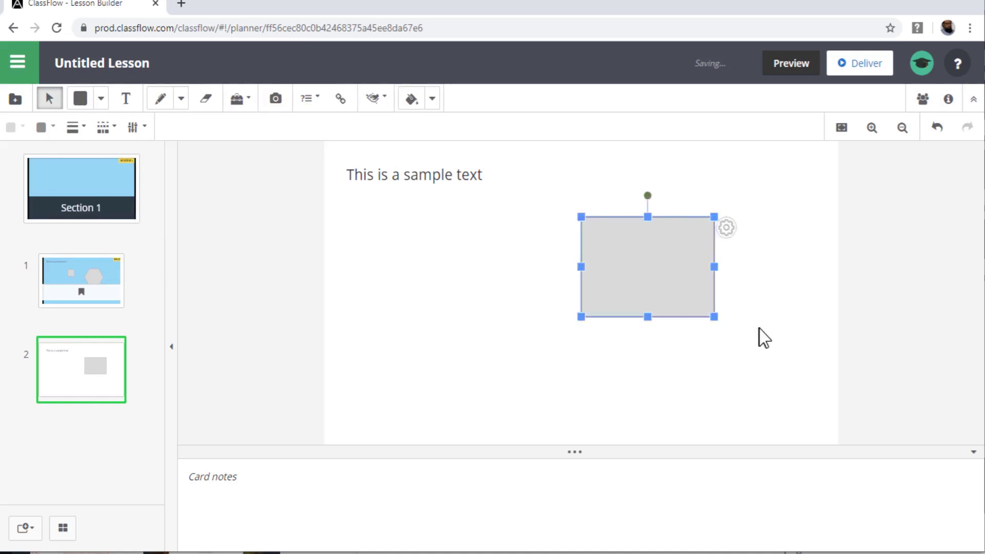
{"action": "left_click", "coordinate": [725, 230]}
{"action": "mouse_move", "coordinate": [749, 296]}
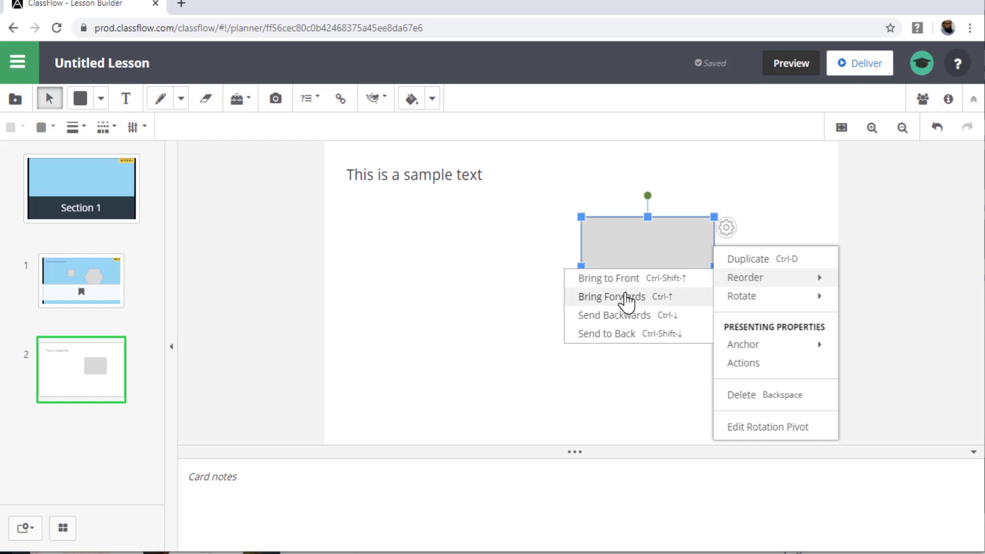
{"action": "left_click", "coordinate": [626, 319]}
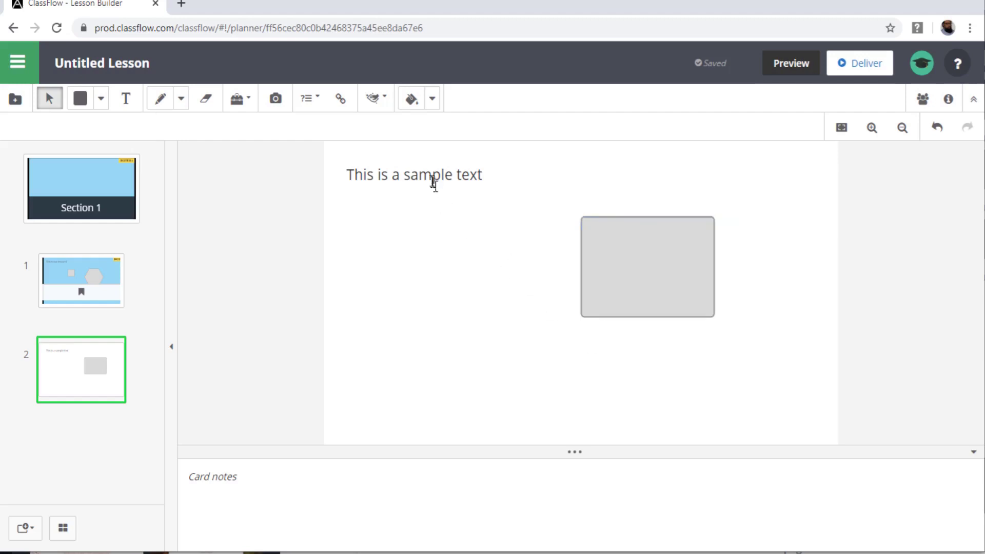
Move the sample text onto the rectangle and bring it to the front.
{"action": "left_click_drag", "start_coordinate": [433, 167], "coordinate": [688, 262]}
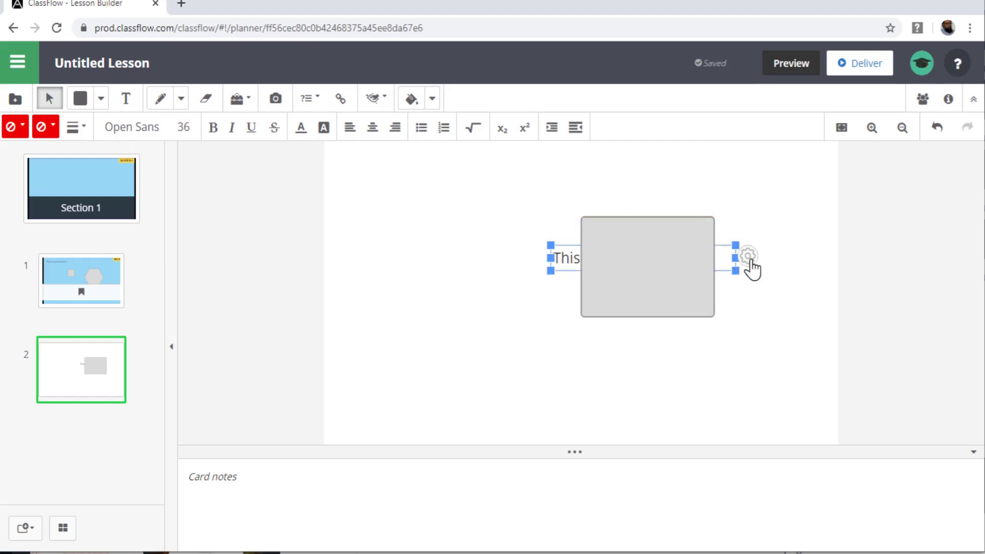
{"action": "left_click", "coordinate": [749, 259]}
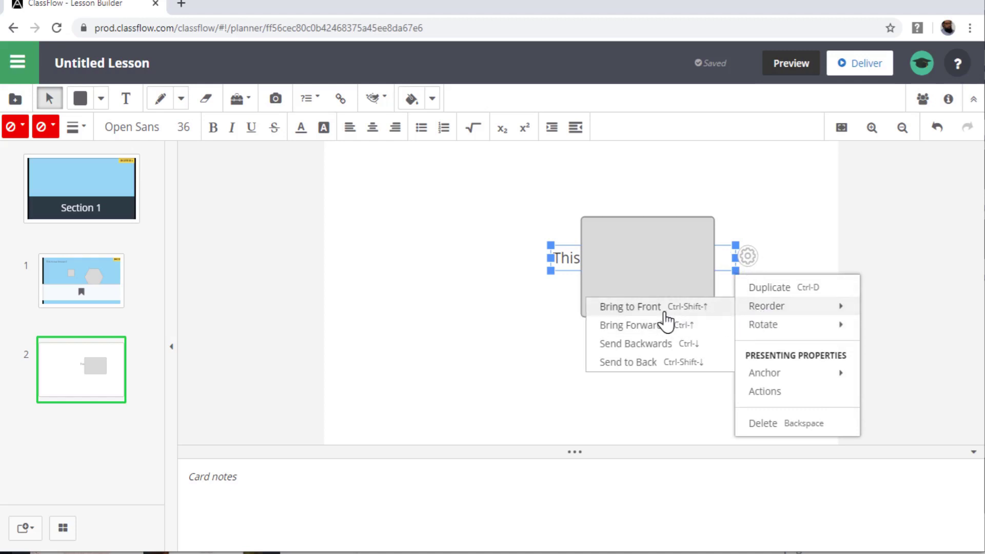
{"action": "left_click", "coordinate": [665, 313]}
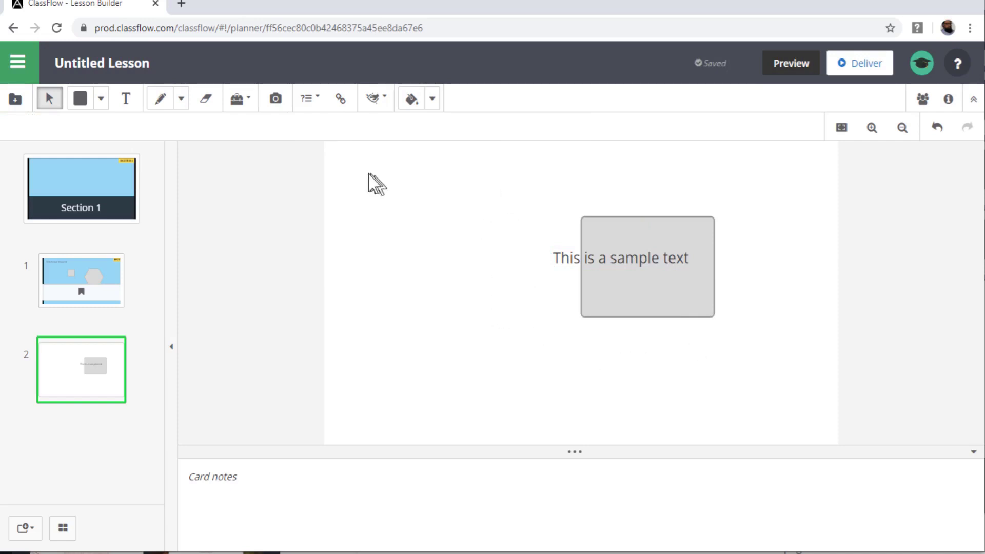
Show the Toolbox list of classroom tools such as Protractor, Ruler and Compass.
{"action": "left_click", "coordinate": [238, 102]}
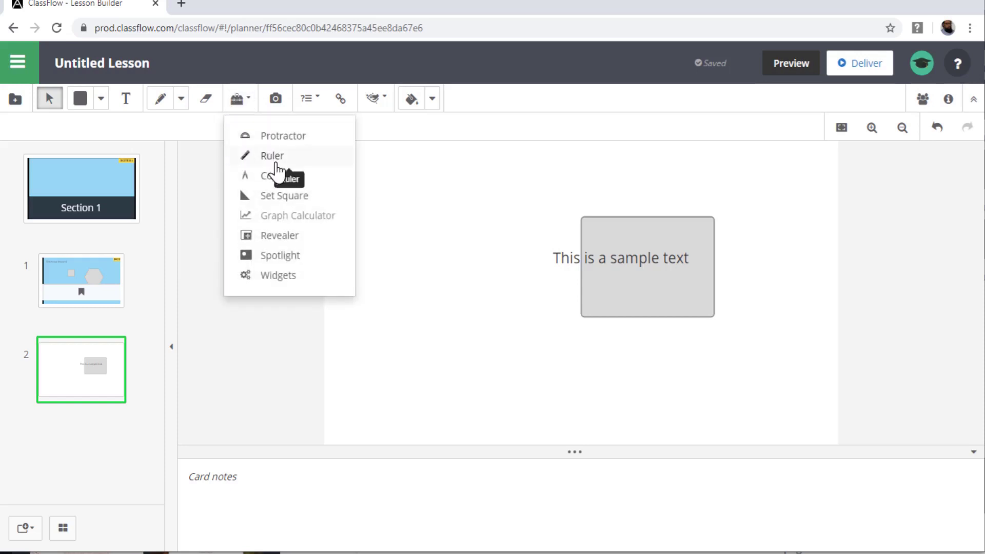
Add a ruler to card 2 and move it over the text box, zooming in.
{"action": "left_click", "coordinate": [249, 158]}
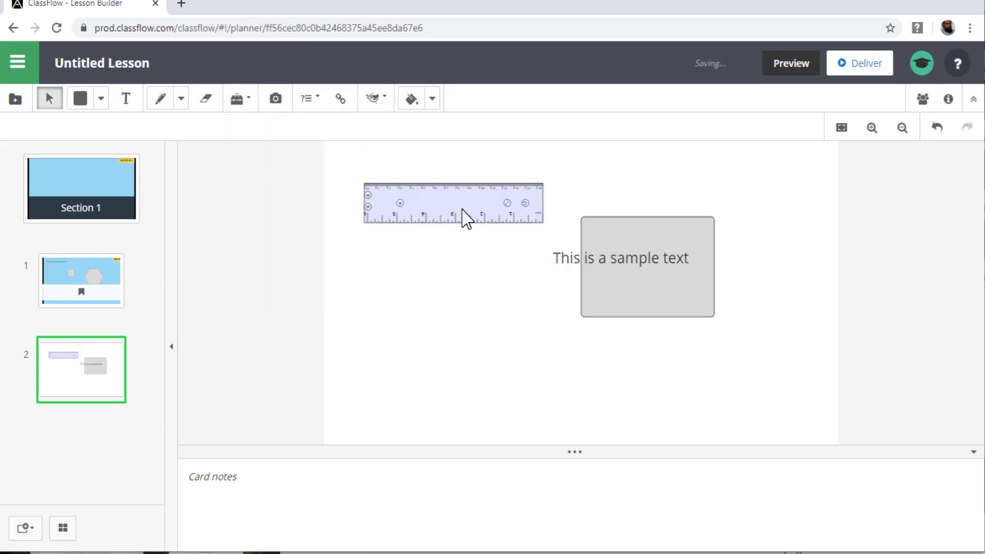
{"action": "left_click_drag", "start_coordinate": [466, 218], "coordinate": [669, 364]}
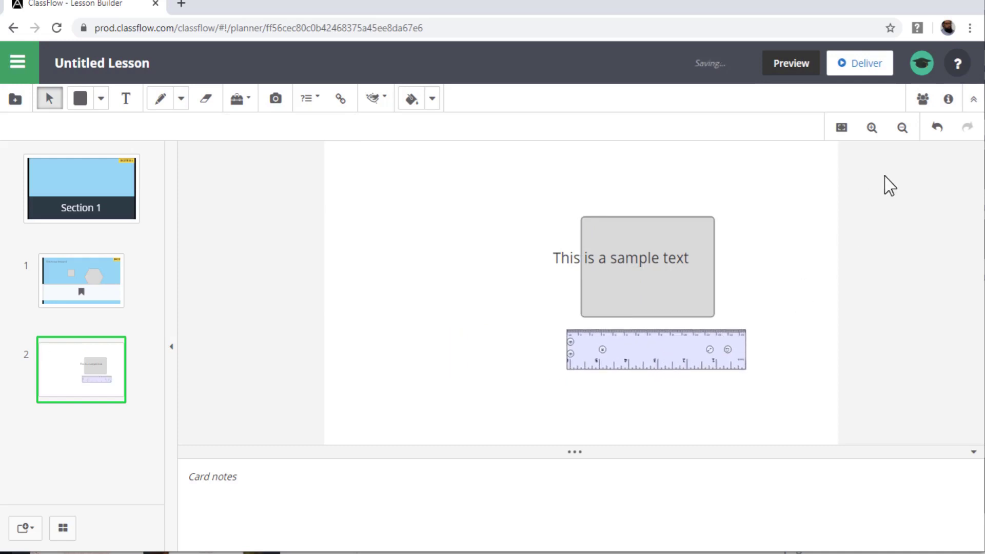
{"action": "left_click", "coordinate": [872, 128]}
{"action": "left_click", "coordinate": [872, 128]}
{"action": "left_click", "coordinate": [871, 128]}
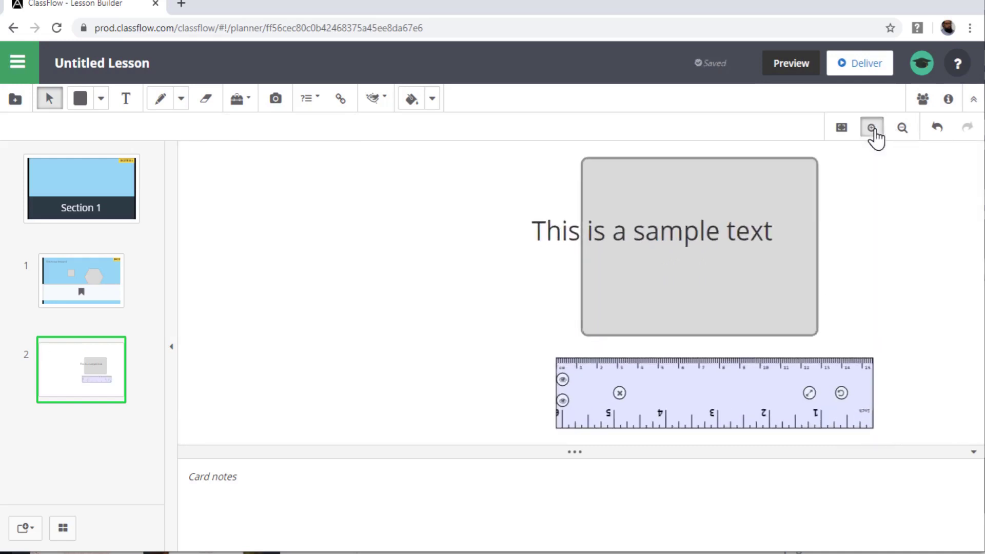
{"action": "left_click", "coordinate": [872, 128]}
{"action": "left_click_drag", "start_coordinate": [774, 414], "coordinate": [570, 334]}
Tilt the ruler to about 348° and resize it around 8 cm.
{"action": "left_click", "coordinate": [872, 128]}
{"action": "left_click", "coordinate": [871, 128]}
{"action": "left_click", "coordinate": [872, 128]}
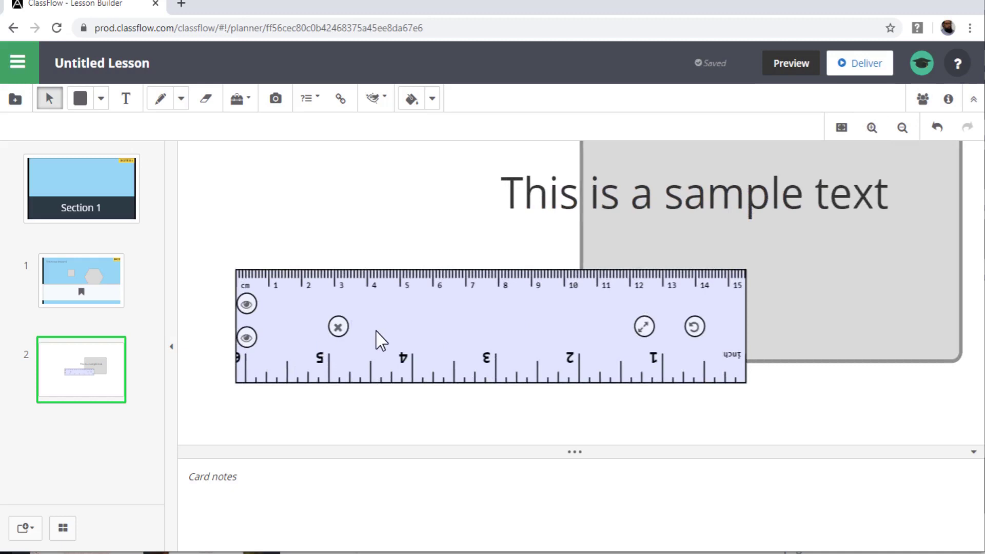
{"action": "left_click_drag", "start_coordinate": [694, 327], "coordinate": [753, 210]}
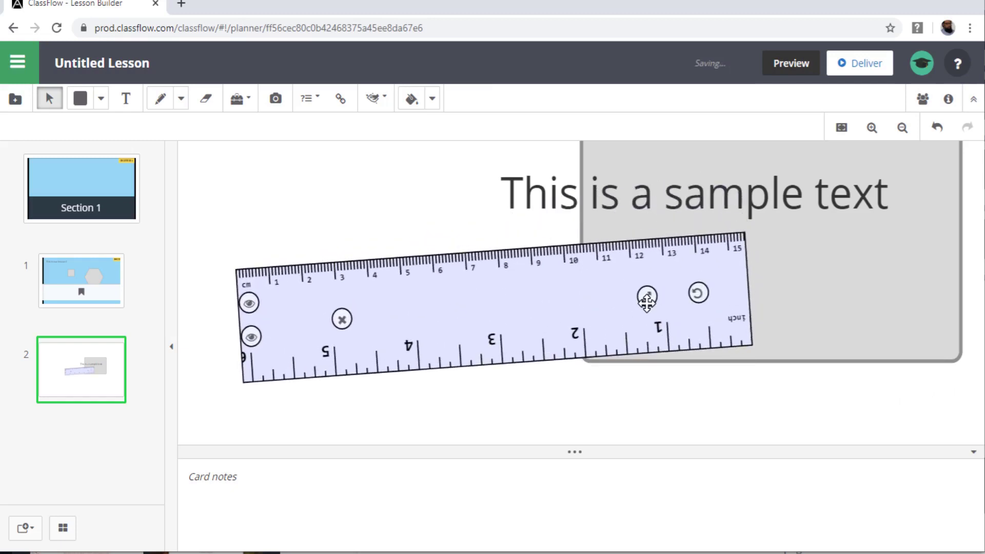
{"action": "left_click_drag", "start_coordinate": [647, 300], "coordinate": [400, 328]}
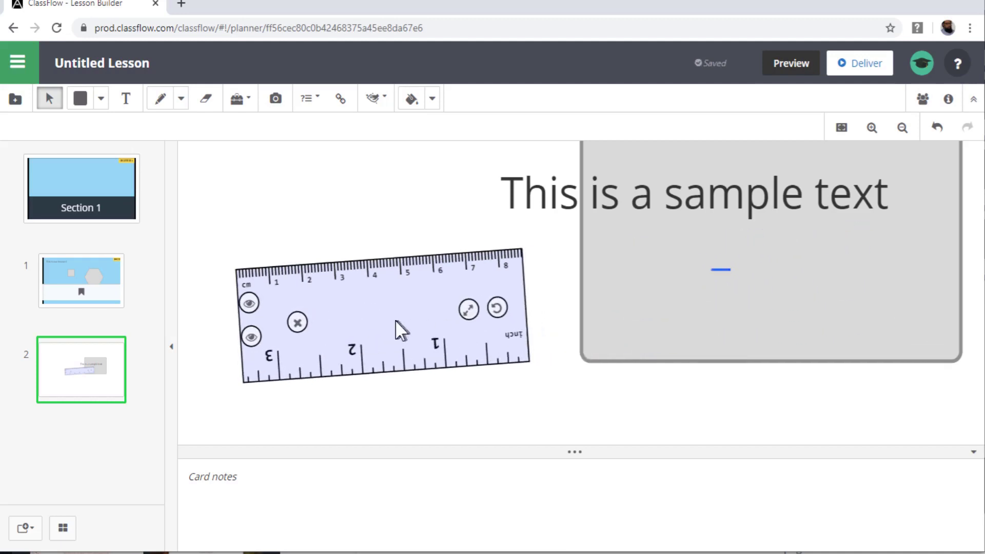
{"action": "left_click_drag", "start_coordinate": [468, 309], "coordinate": [482, 336]}
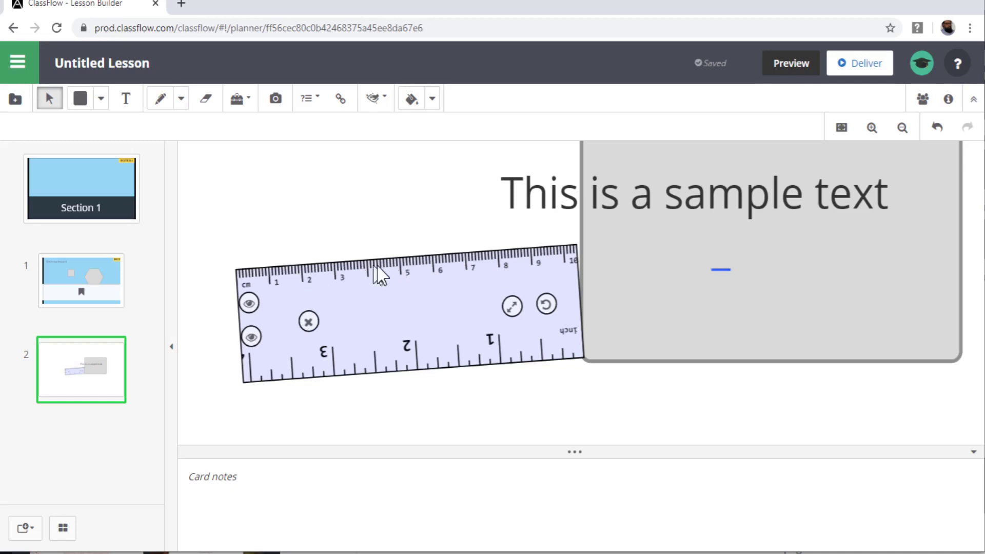
Hide and re-show the ruler's inch and centimetre scales.
{"action": "left_click", "coordinate": [251, 337]}
{"action": "left_click", "coordinate": [252, 337]}
{"action": "left_click", "coordinate": [251, 304]}
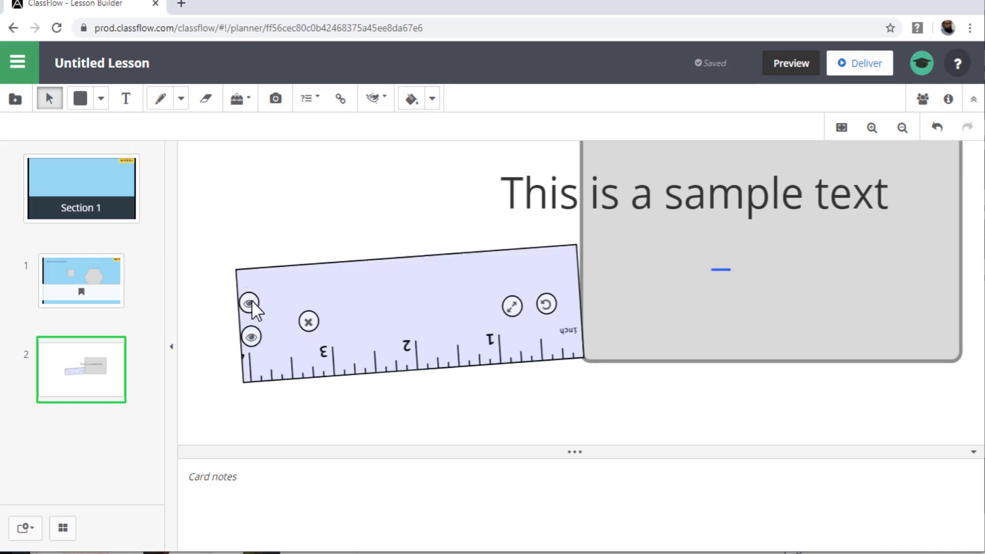
{"action": "left_click", "coordinate": [252, 304]}
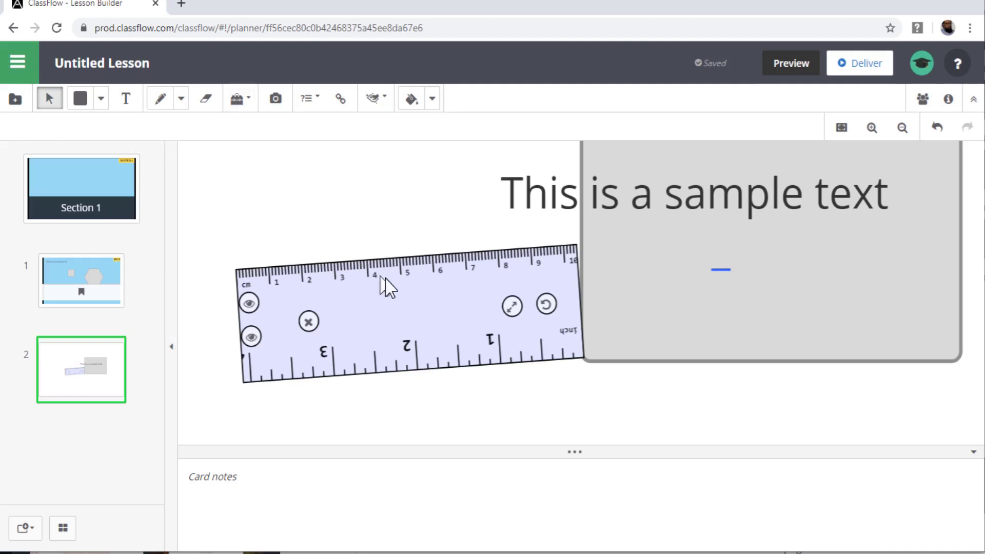
{"action": "left_click", "coordinate": [310, 322]}
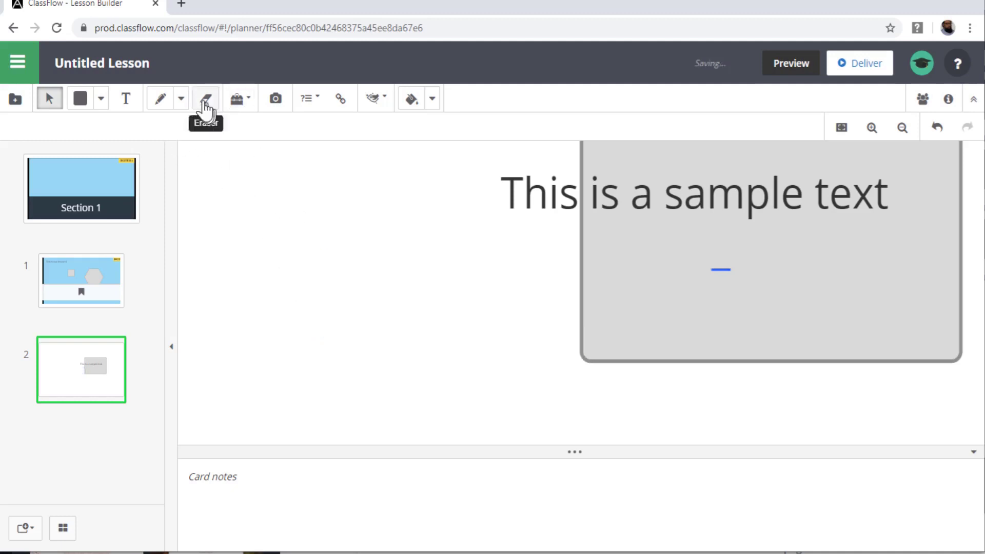
{"action": "left_click", "coordinate": [241, 100]}
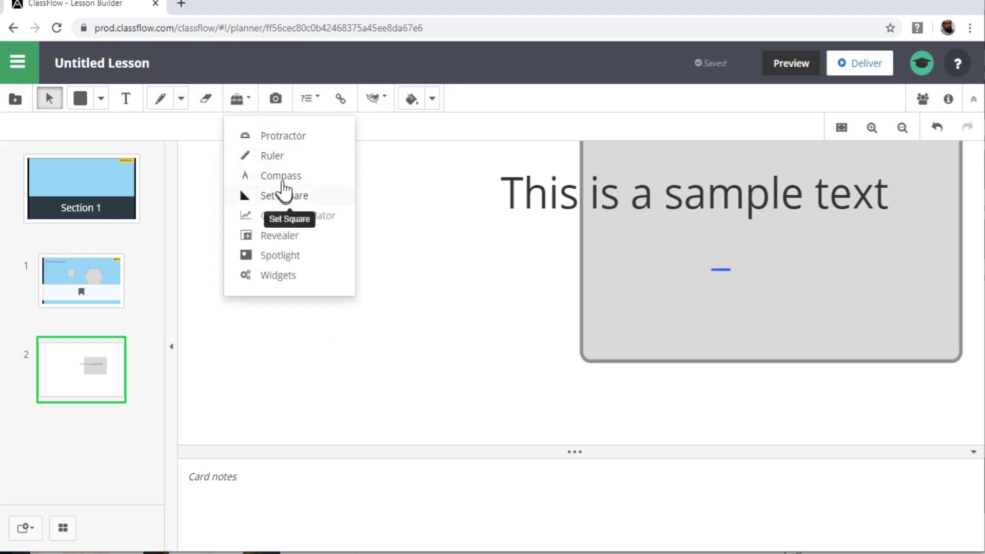
{"action": "left_click", "coordinate": [283, 137]}
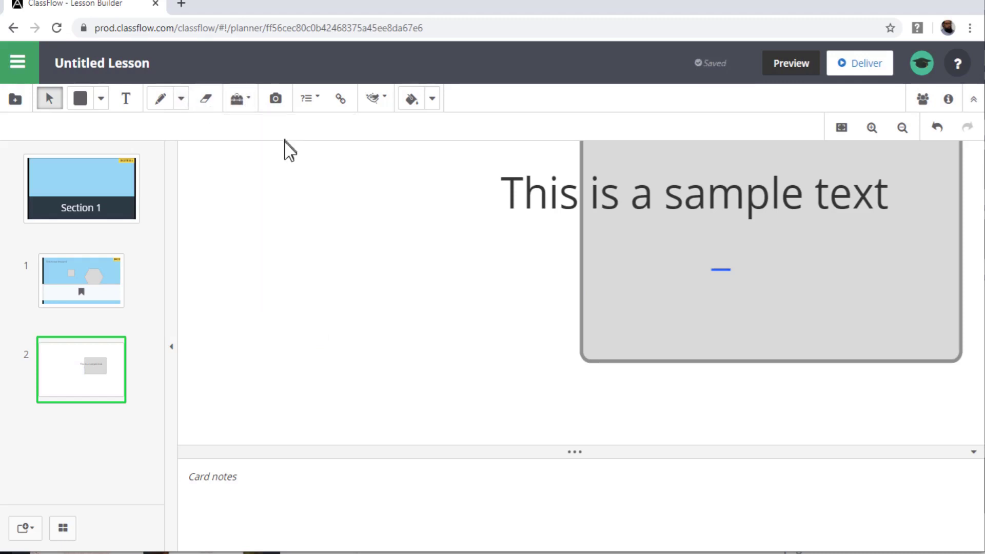
{"action": "left_click_drag", "start_coordinate": [258, 171], "coordinate": [513, 366]}
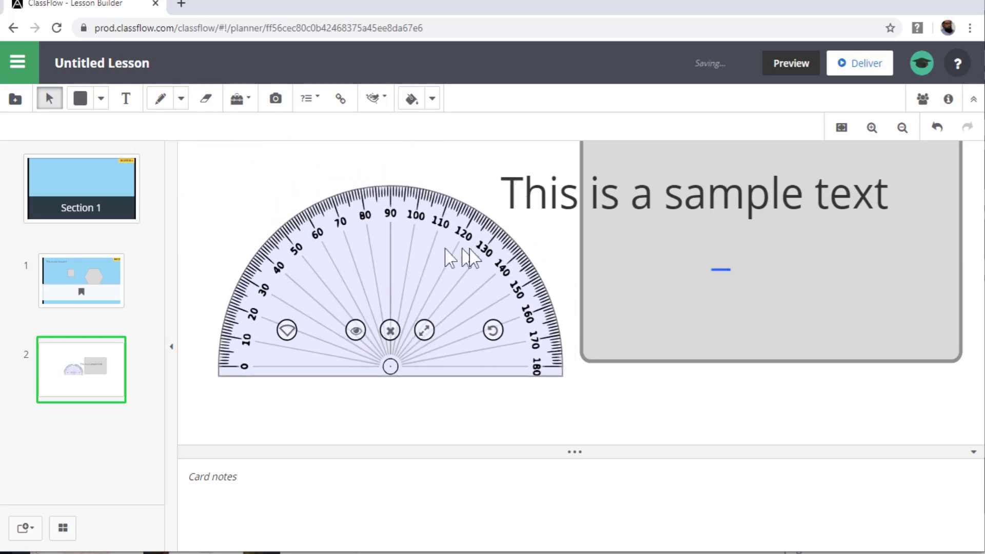
{"action": "left_click_drag", "start_coordinate": [424, 330], "coordinate": [536, 333]}
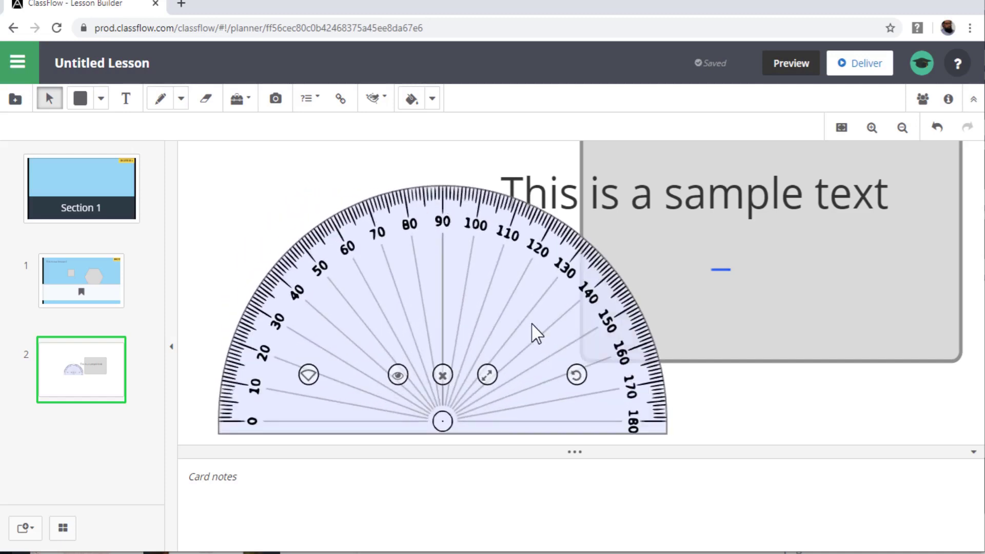
{"action": "left_click", "coordinate": [397, 375]}
{"action": "left_click_drag", "start_coordinate": [397, 375], "coordinate": [364, 295]}
{"action": "left_click", "coordinate": [366, 288]}
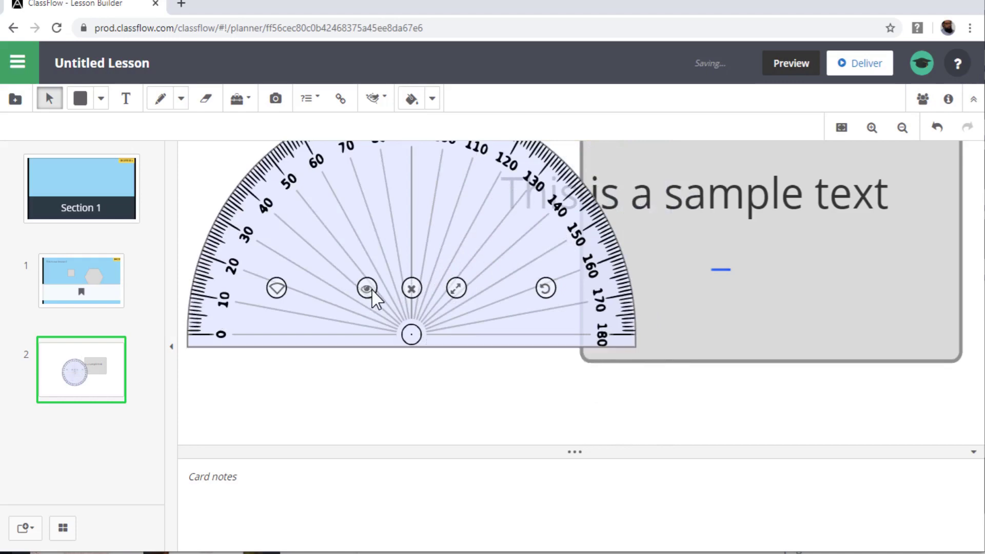
{"action": "left_click_drag", "start_coordinate": [549, 285], "coordinate": [725, 411]}
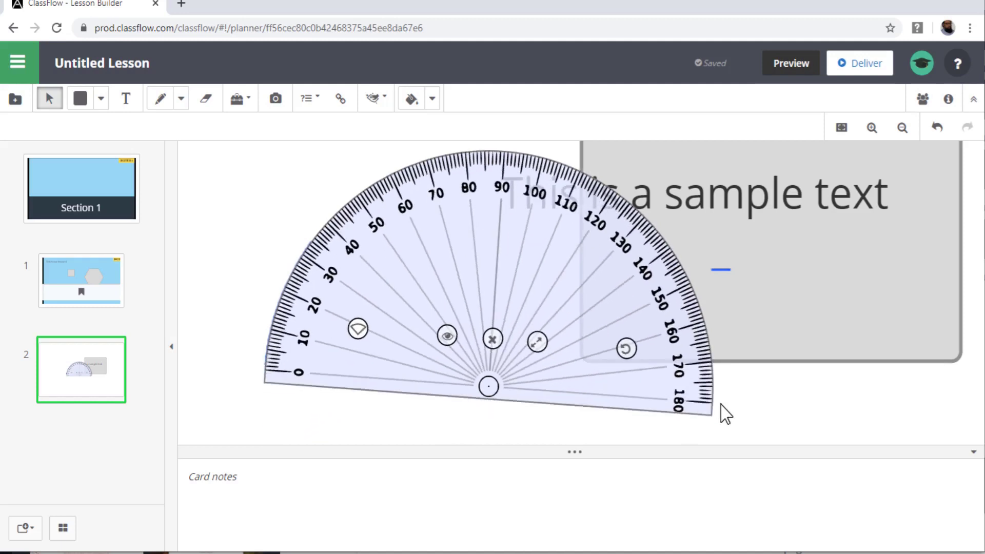
{"action": "left_click", "coordinate": [237, 100]}
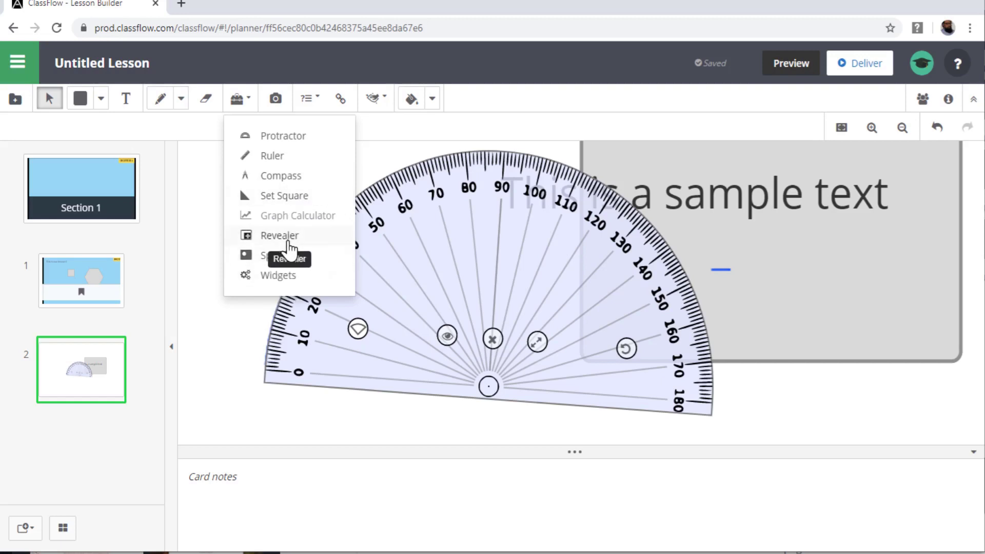
{"action": "left_click", "coordinate": [807, 399]}
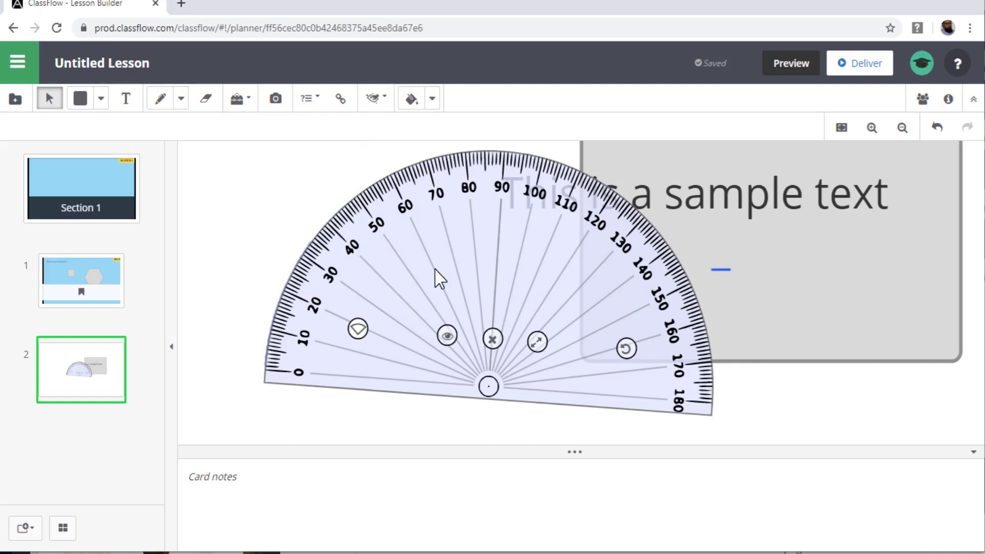
Fill the sample text box on card 2 with green using the Fill tool.
{"action": "left_click", "coordinate": [902, 128]}
{"action": "left_click", "coordinate": [903, 129]}
{"action": "left_click", "coordinate": [903, 129]}
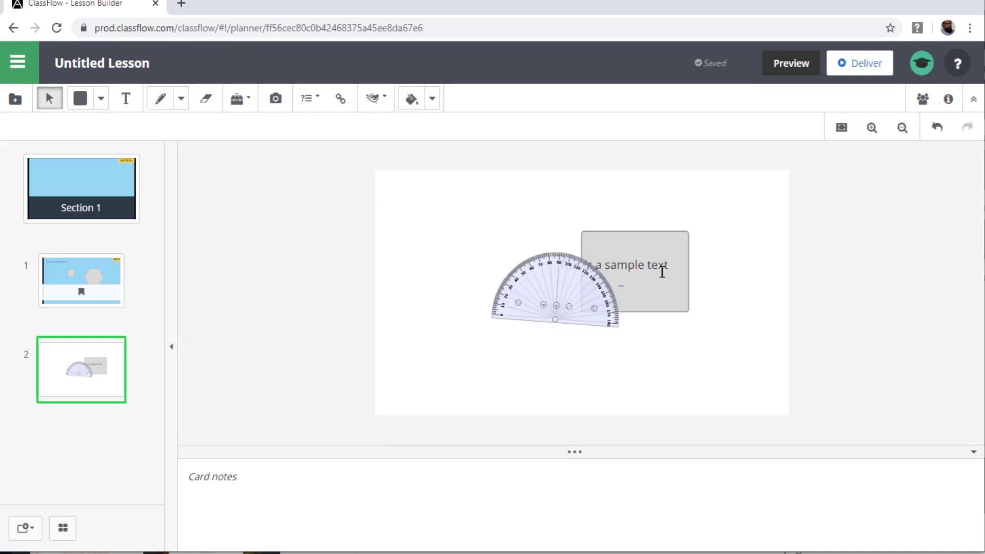
{"action": "left_click", "coordinate": [651, 240]}
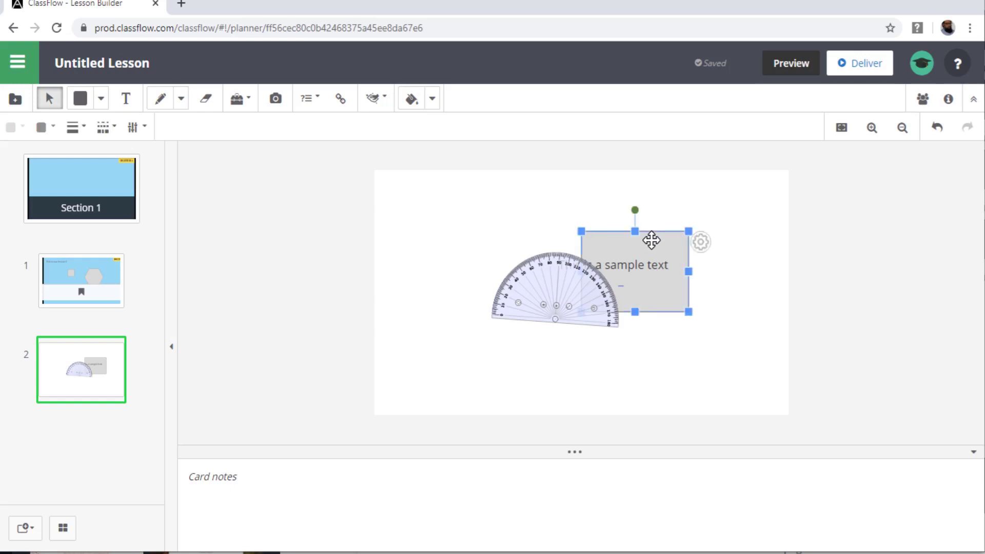
{"action": "left_click", "coordinate": [411, 101]}
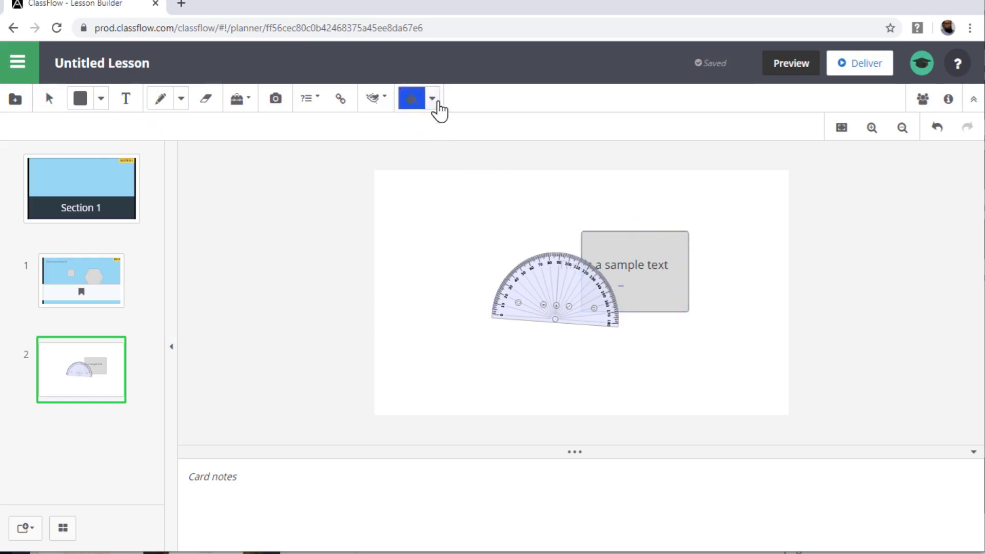
{"action": "left_click", "coordinate": [433, 100]}
{"action": "left_click", "coordinate": [515, 191]}
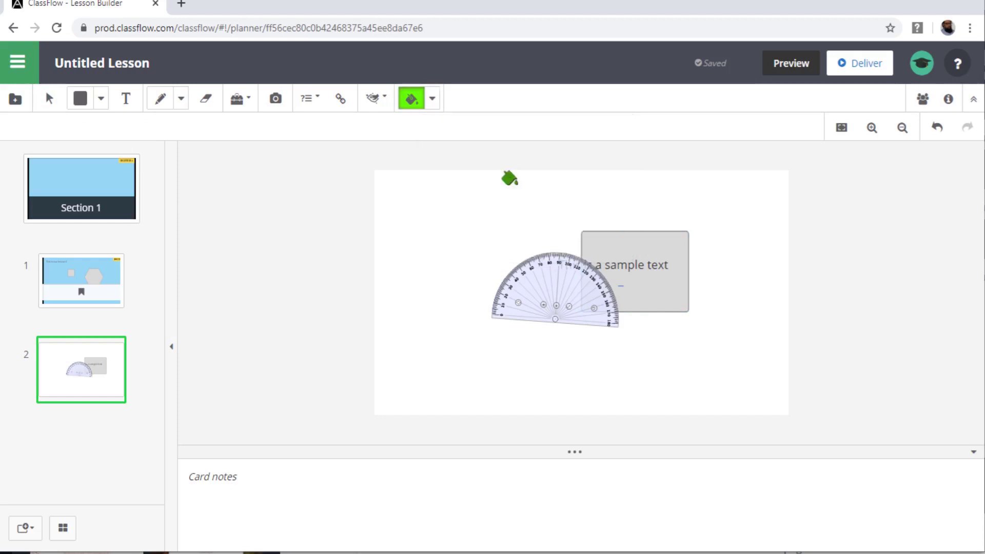
{"action": "left_click", "coordinate": [677, 238]}
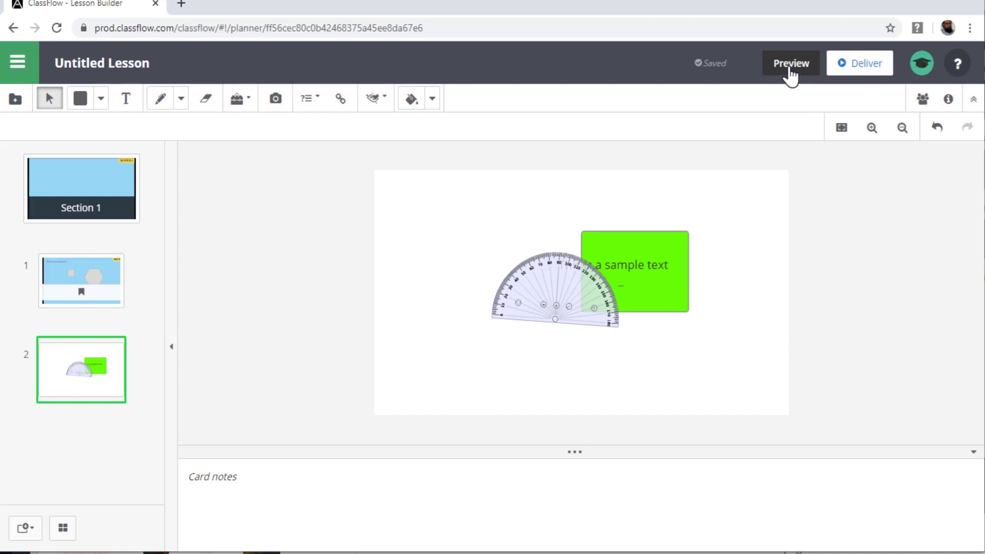
Preview the lesson full-screen, then leave the preview.
{"action": "mouse_move", "coordinate": [76, 280]}
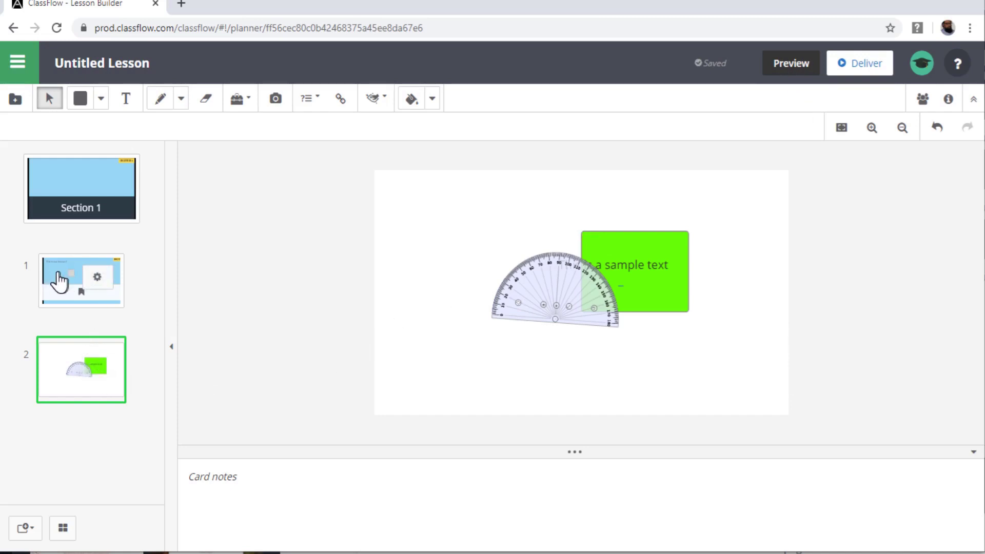
{"action": "mouse_move", "coordinate": [90, 394]}
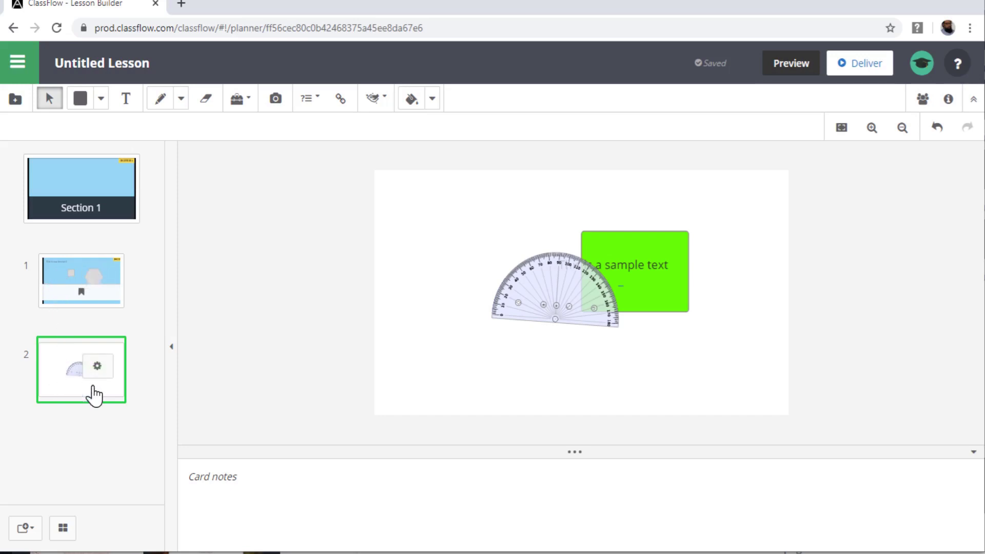
{"action": "mouse_move", "coordinate": [98, 169]}
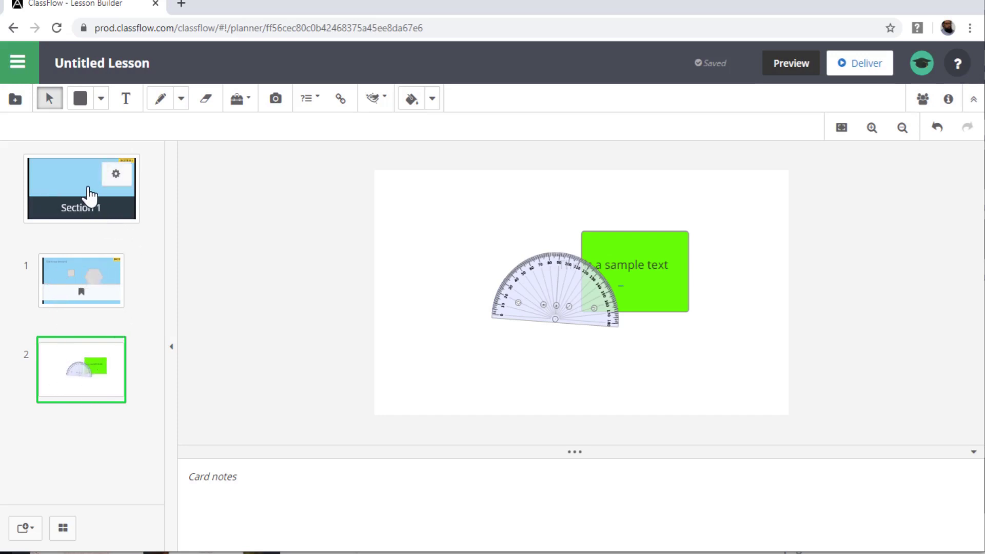
{"action": "left_click", "coordinate": [793, 64]}
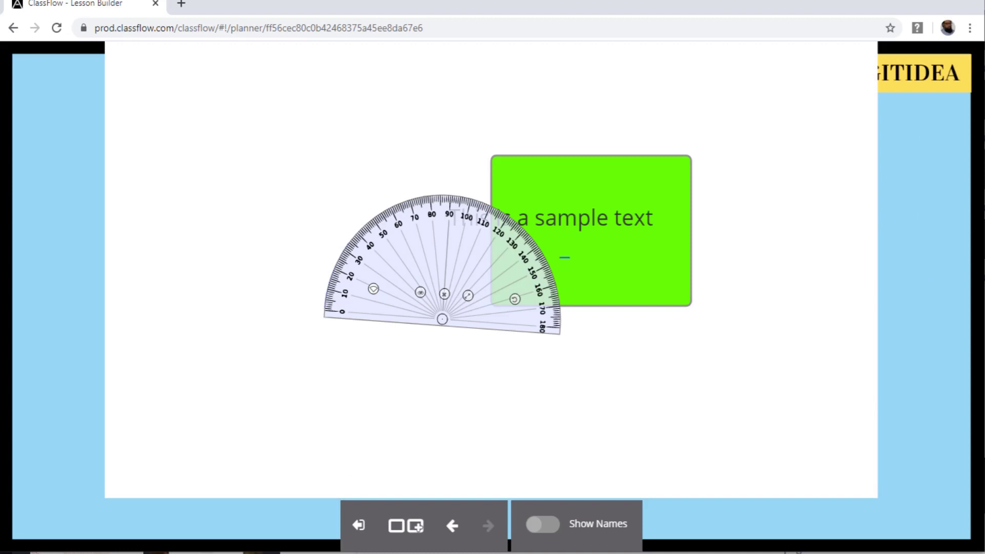
{"action": "left_click", "coordinate": [359, 526]}
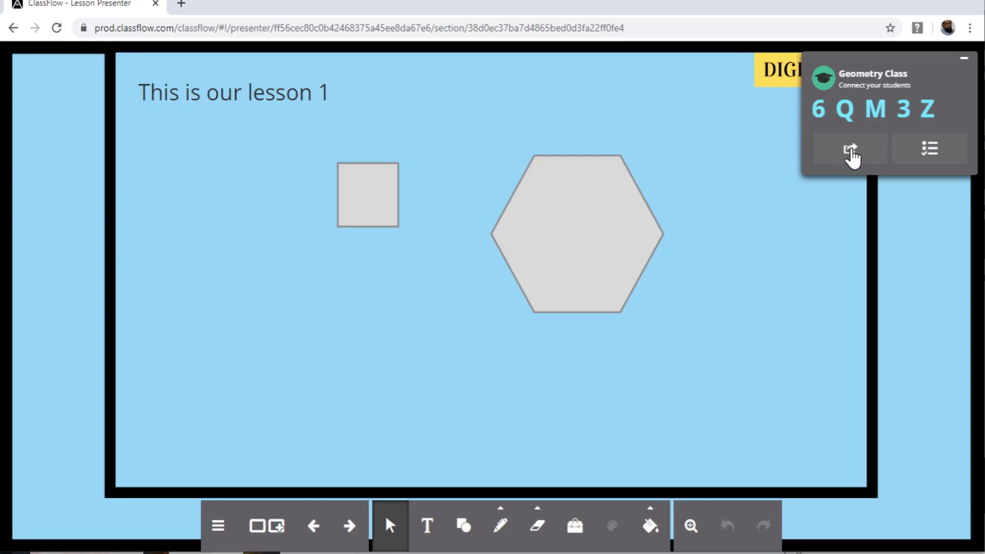
Send the lesson 1 screen to All Students in the Geometry Class.
{"action": "left_click", "coordinate": [850, 151]}
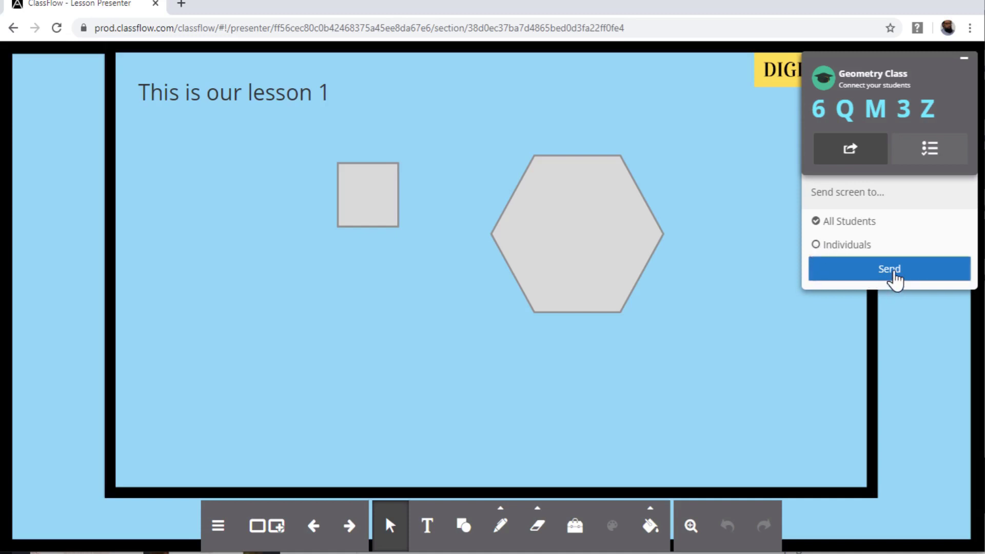
{"action": "left_click", "coordinate": [894, 272]}
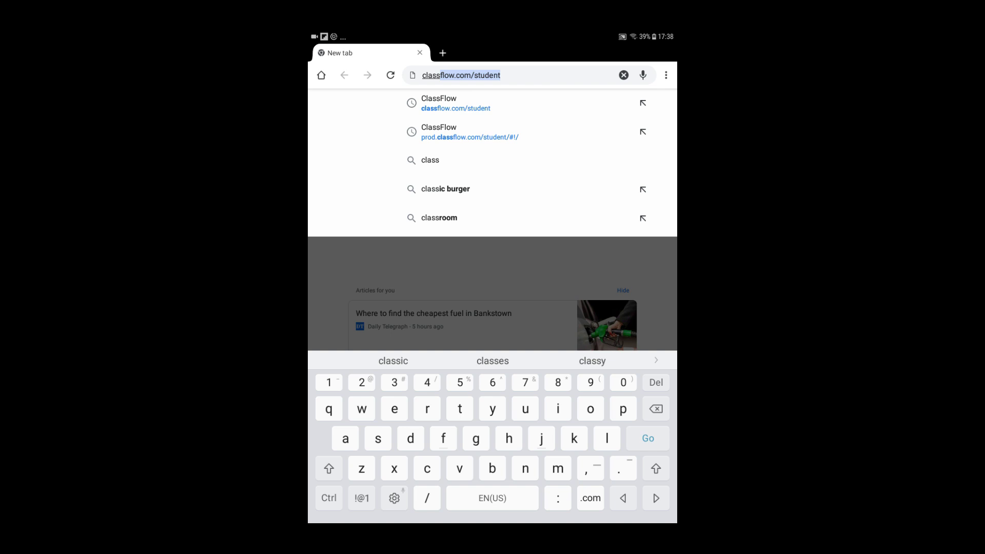
On the tablet, load classflow.com/student, reach the student log in, and refresh to receive the screen.
{"action": "key", "text": "Right"}
{"action": "key", "text": "Return"}
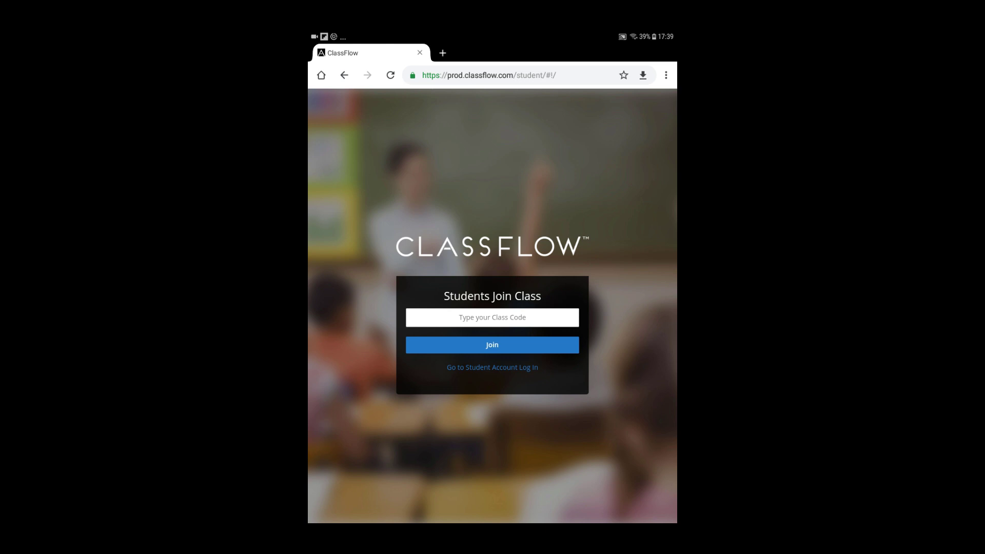
{"action": "left_click", "coordinate": [492, 367]}
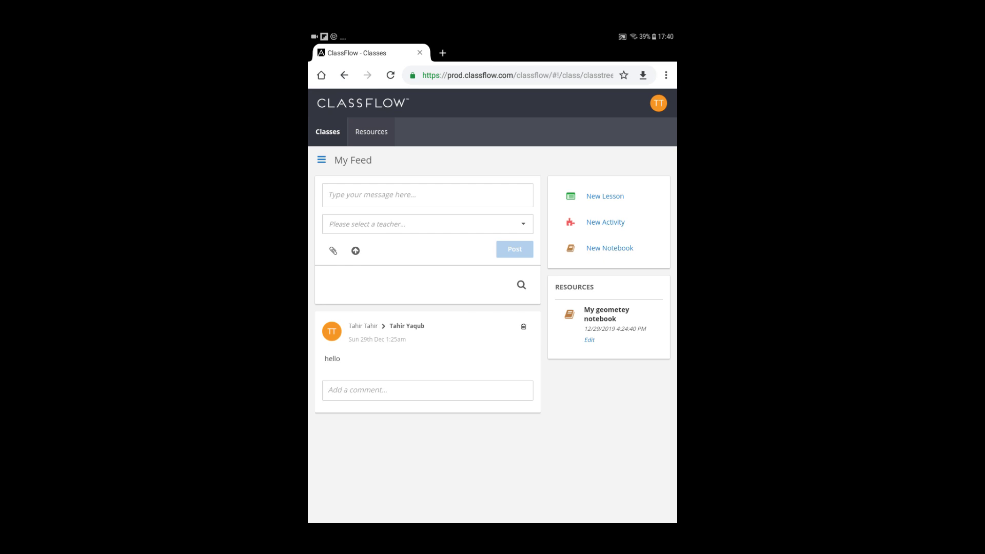
{"action": "key", "text": "F5"}
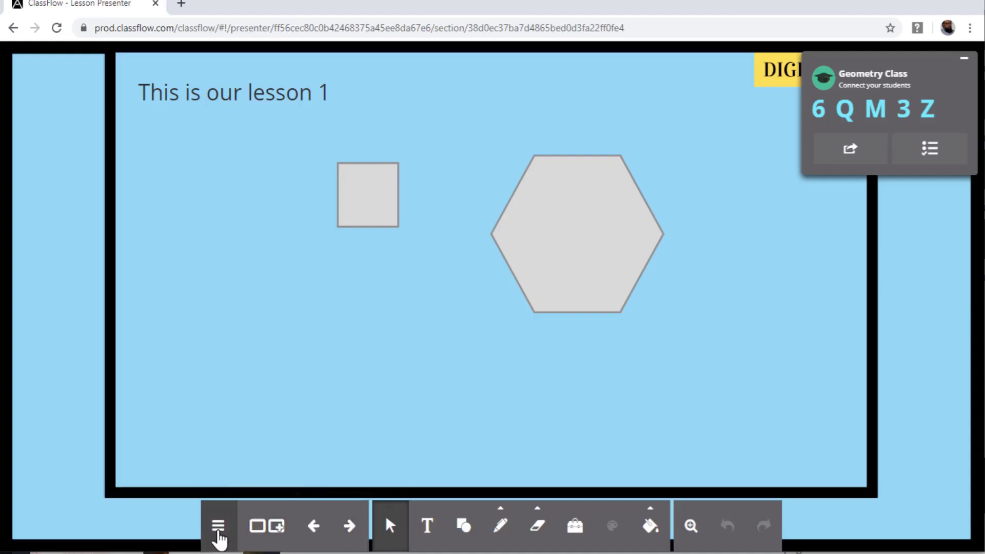
Exit the Lesson Presenter and open the Marketplace from the Geometry Class panel.
{"action": "left_click", "coordinate": [218, 531]}
{"action": "left_click", "coordinate": [235, 484]}
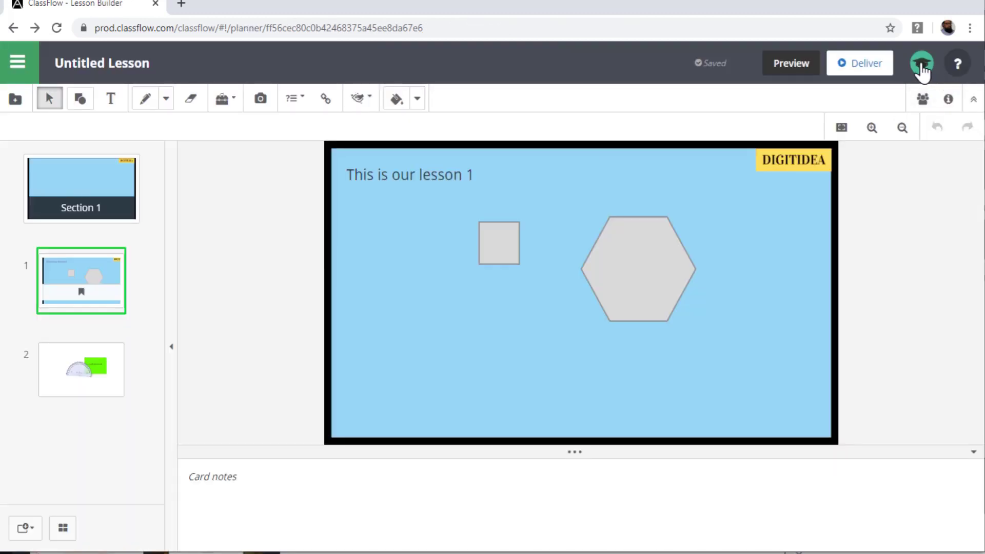
{"action": "left_click", "coordinate": [921, 65]}
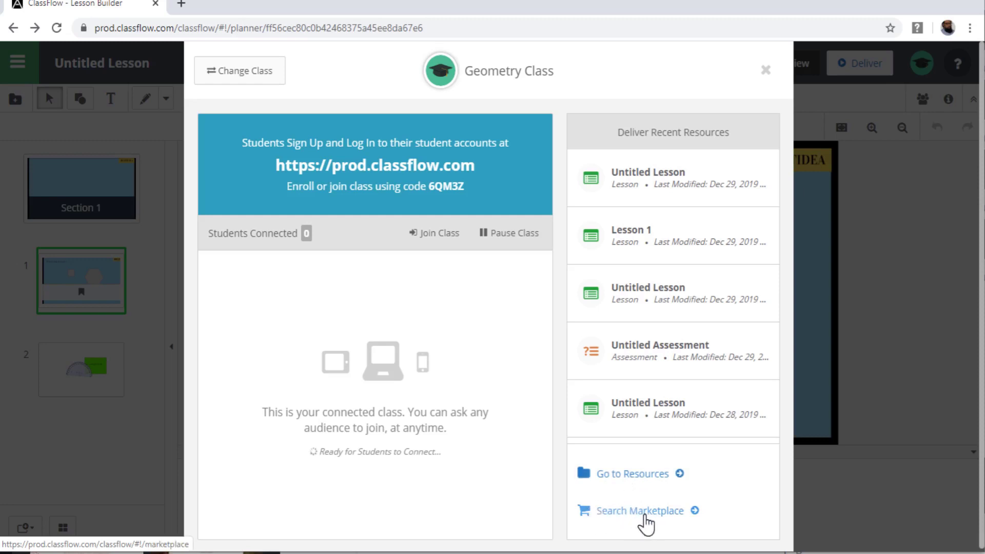
{"action": "left_click", "coordinate": [644, 521]}
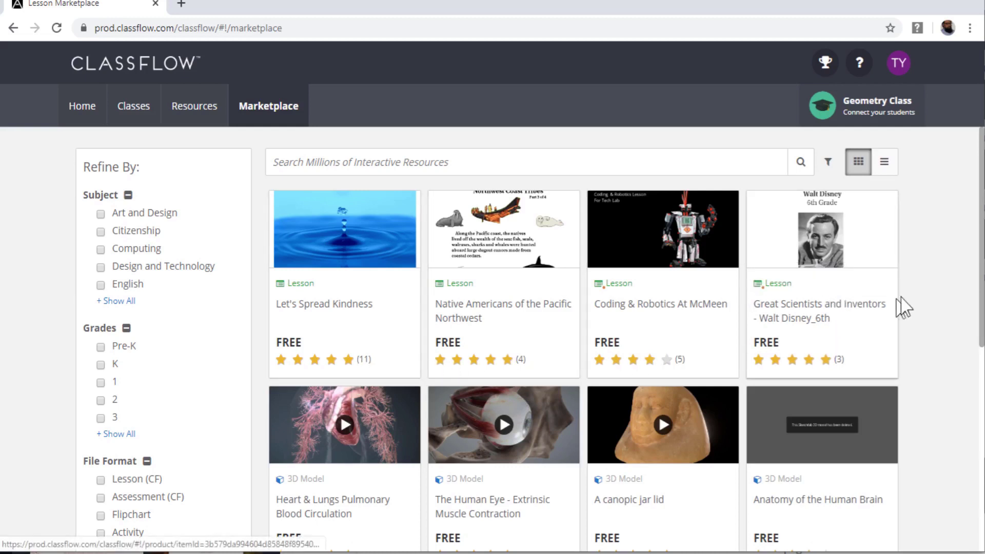
{"action": "left_click_drag", "start_coordinate": [981, 256], "coordinate": [970, 416]}
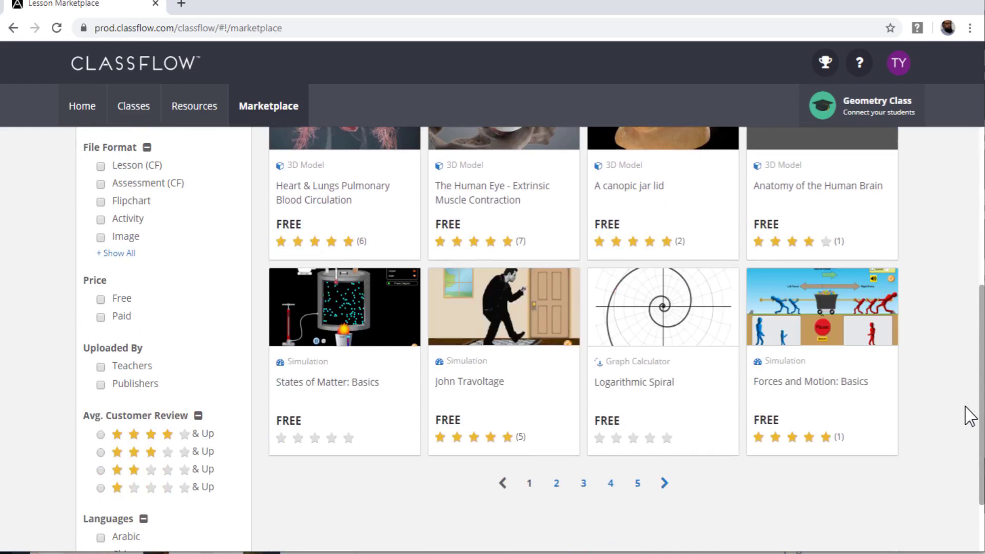
{"action": "left_click_drag", "start_coordinate": [970, 415], "coordinate": [973, 380]}
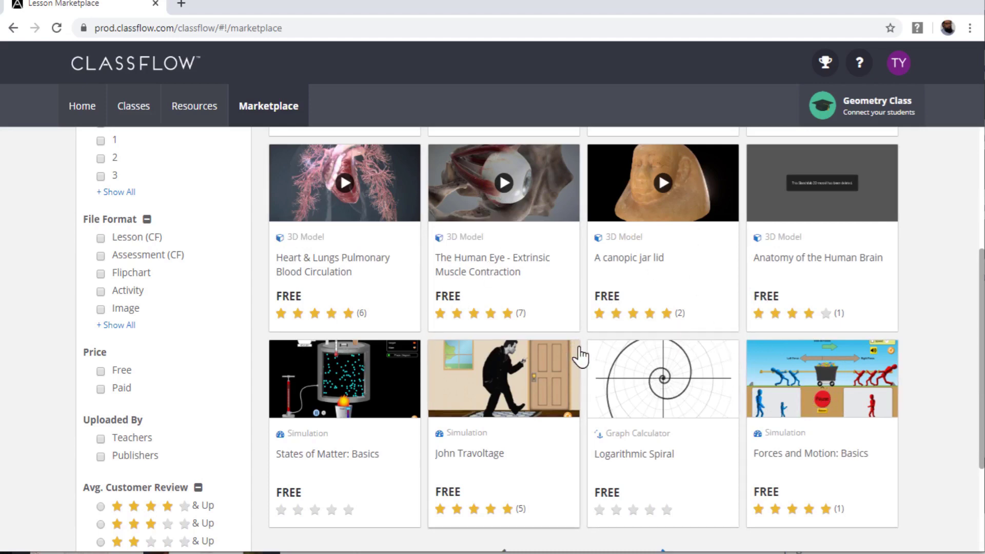
{"action": "scroll", "coordinate": [580, 355], "scroll_direction": "down", "scroll_amount": 2}
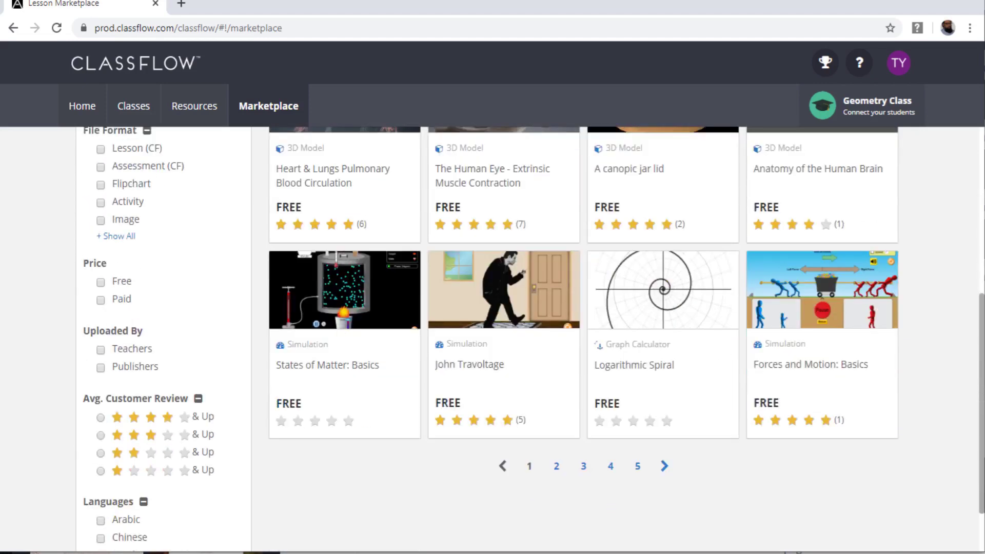
Filter Marketplace results to Paid under Price and scroll up through them.
{"action": "left_click", "coordinate": [101, 300]}
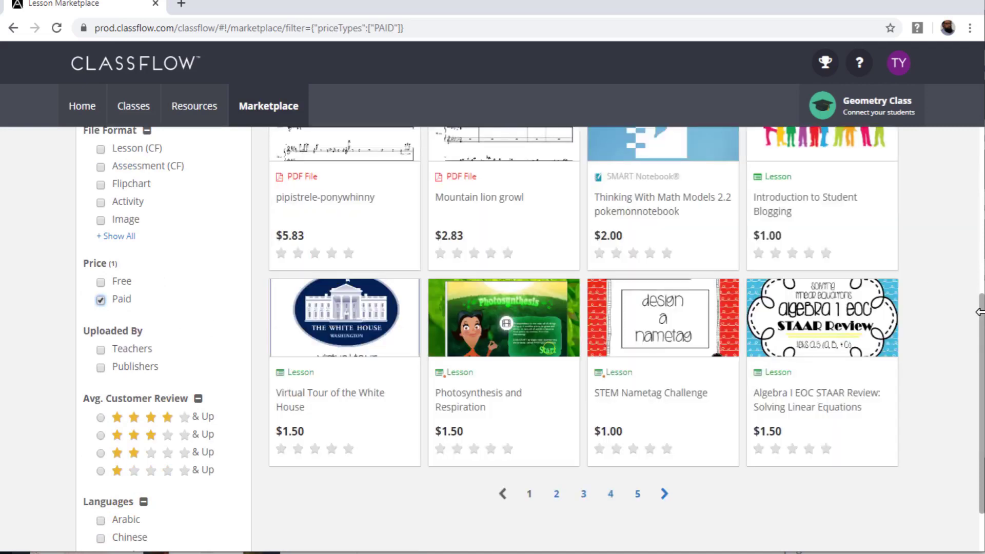
{"action": "scroll", "coordinate": [982, 321], "scroll_direction": "up", "scroll_amount": 5}
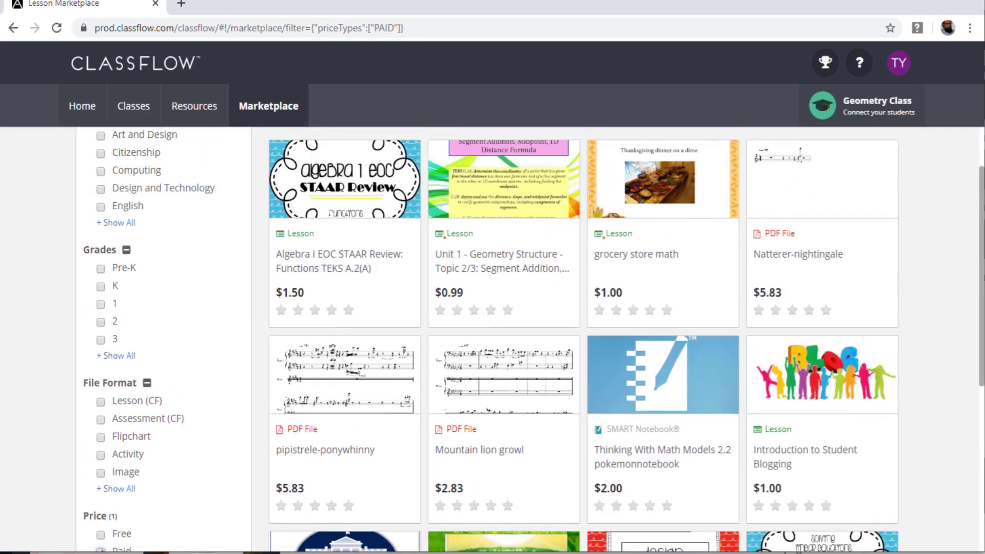
{"action": "scroll", "coordinate": [968, 191], "scroll_direction": "up", "scroll_amount": 1}
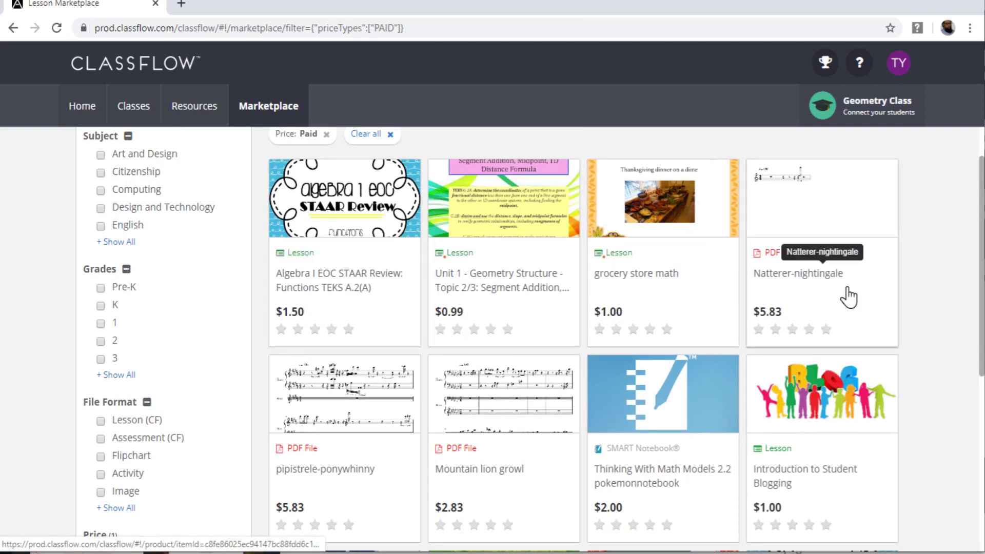
{"action": "scroll", "coordinate": [911, 307], "scroll_direction": "up", "scroll_amount": 1}
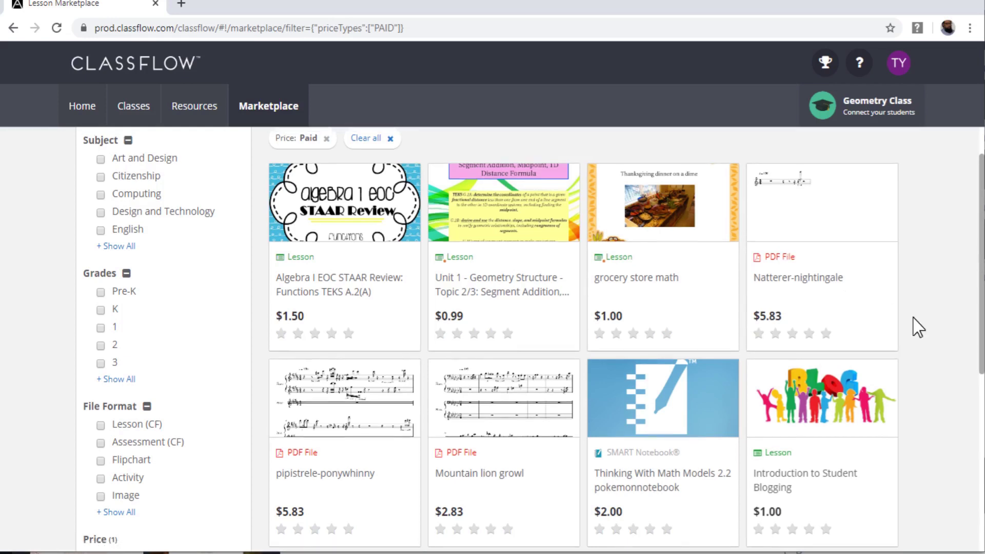